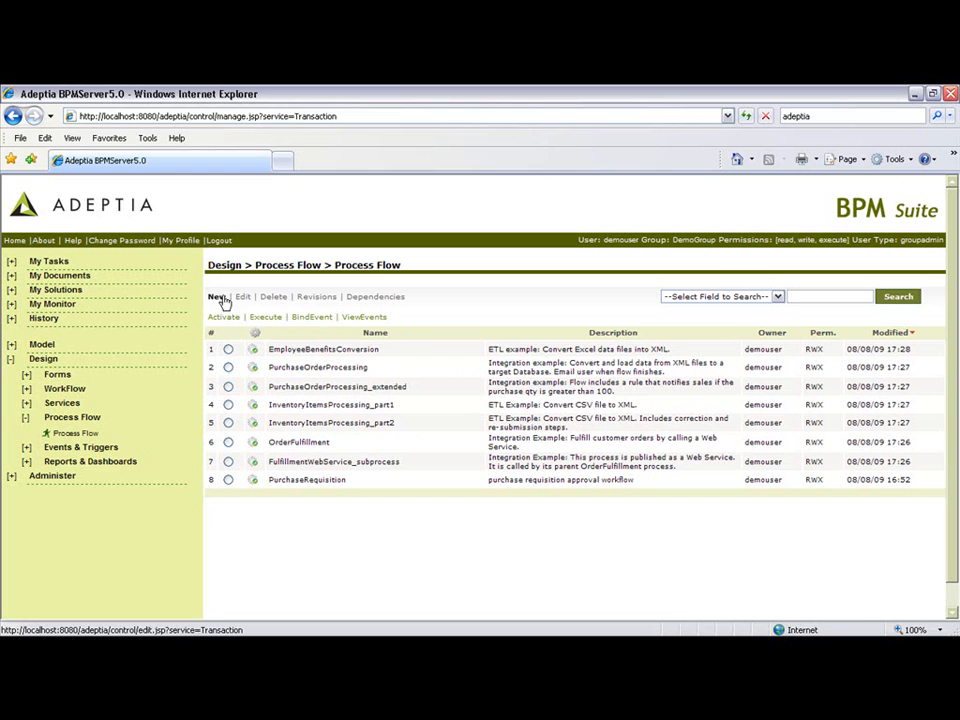
Step: Create a new process flow named AutomatePurchaseOrder with the description "automate PO flow"
{"action": "left_click", "coordinate": [219, 298]}
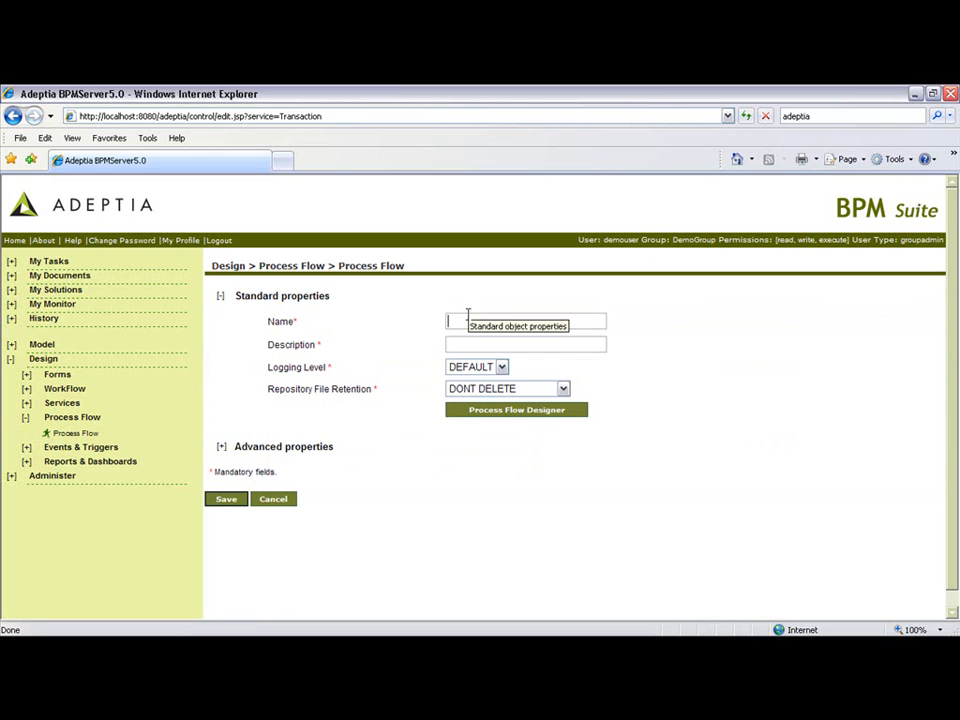
{"action": "type", "text": "Automate"}
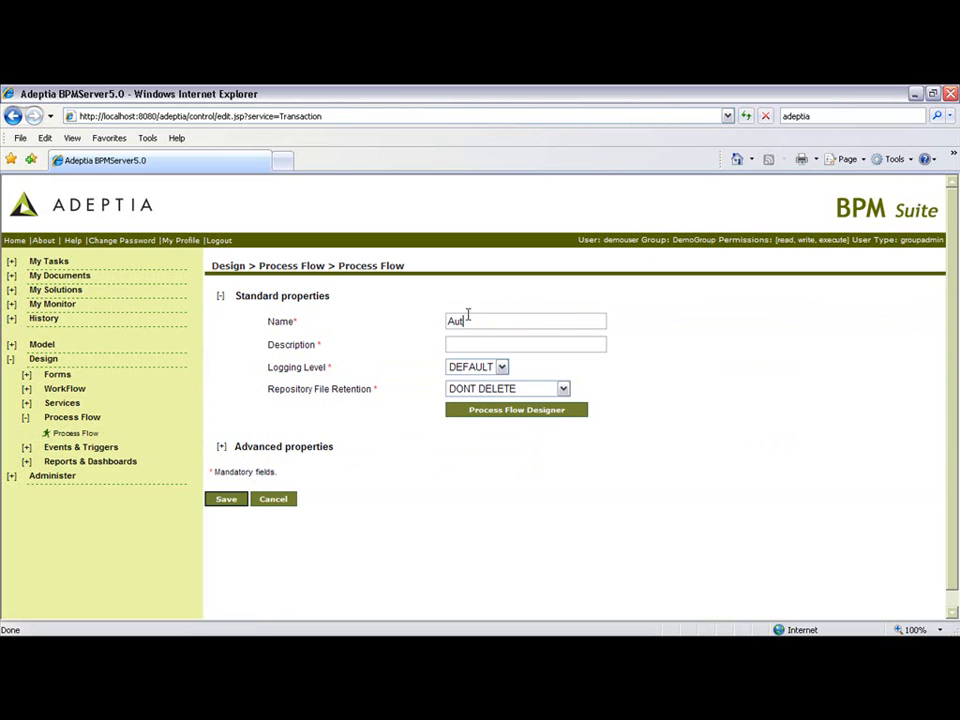
{"action": "type", "text": "Pro"}
{"action": "key", "text": "BackSpace"}
{"action": "key", "text": "BackSpace"}
{"action": "type", "text": "urchaseOrder"}
{"action": "key", "text": "Tab"}
{"action": "type", "text": "automate PO flow"}
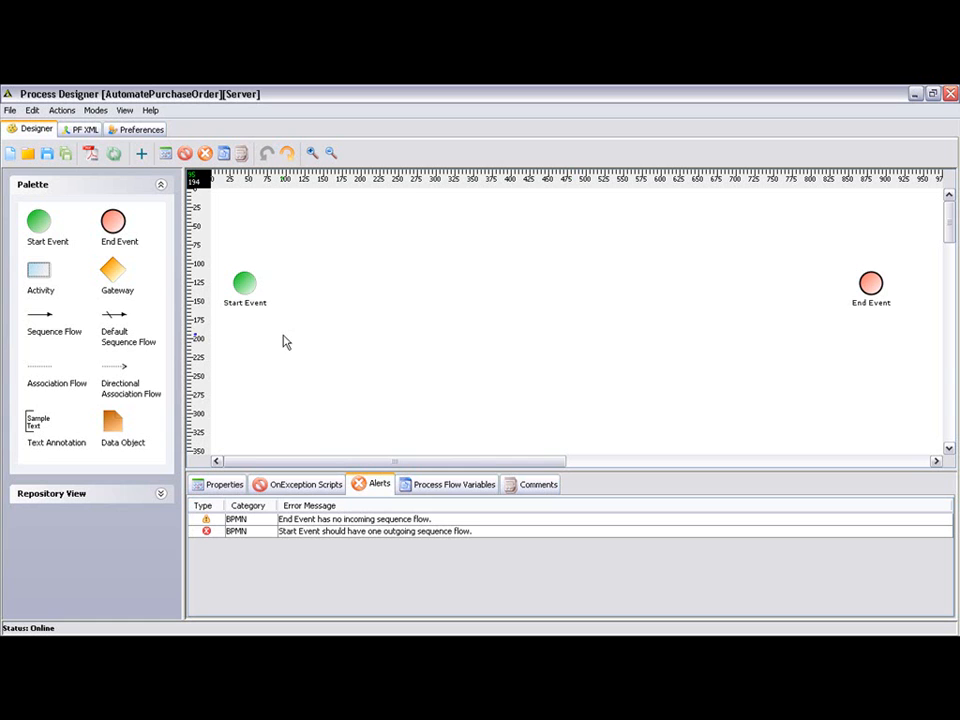
Step: Add an activity just after the Start Event and label it "Receive PO from customer"
{"action": "left_click_drag", "start_coordinate": [45, 282], "coordinate": [312, 282]}
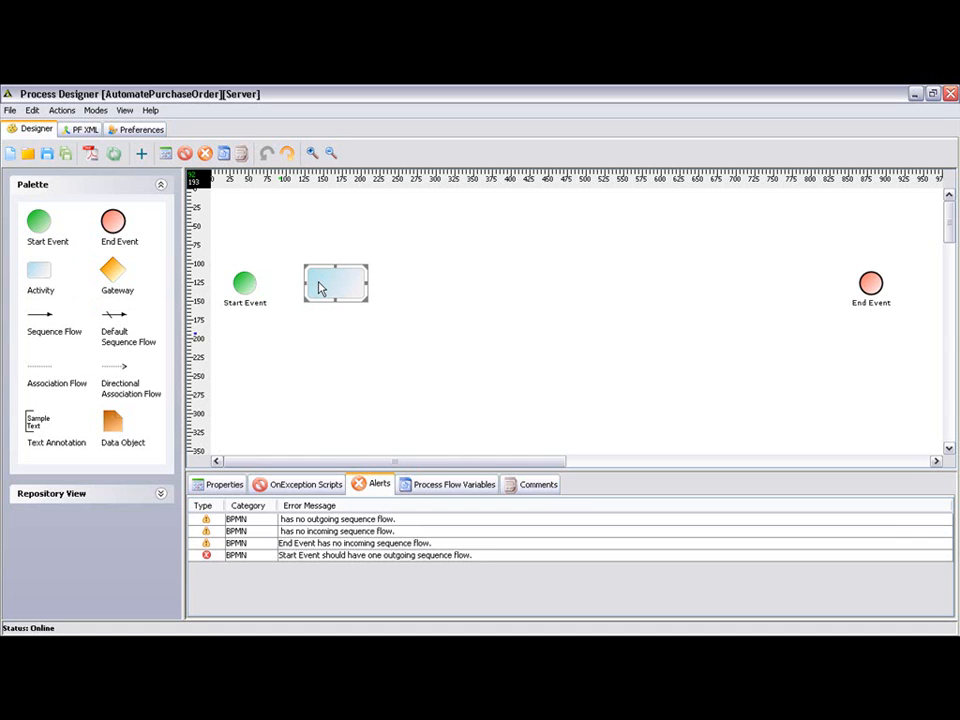
{"action": "left_click", "coordinate": [320, 289]}
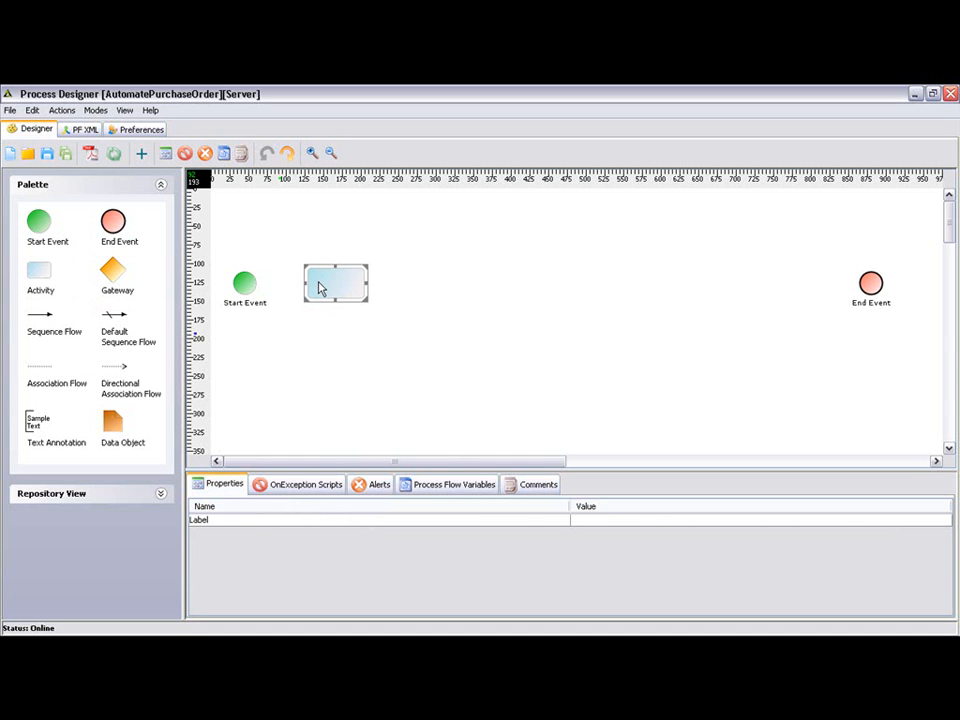
{"action": "left_click", "coordinate": [591, 518]}
{"action": "type", "text": "Receive"}
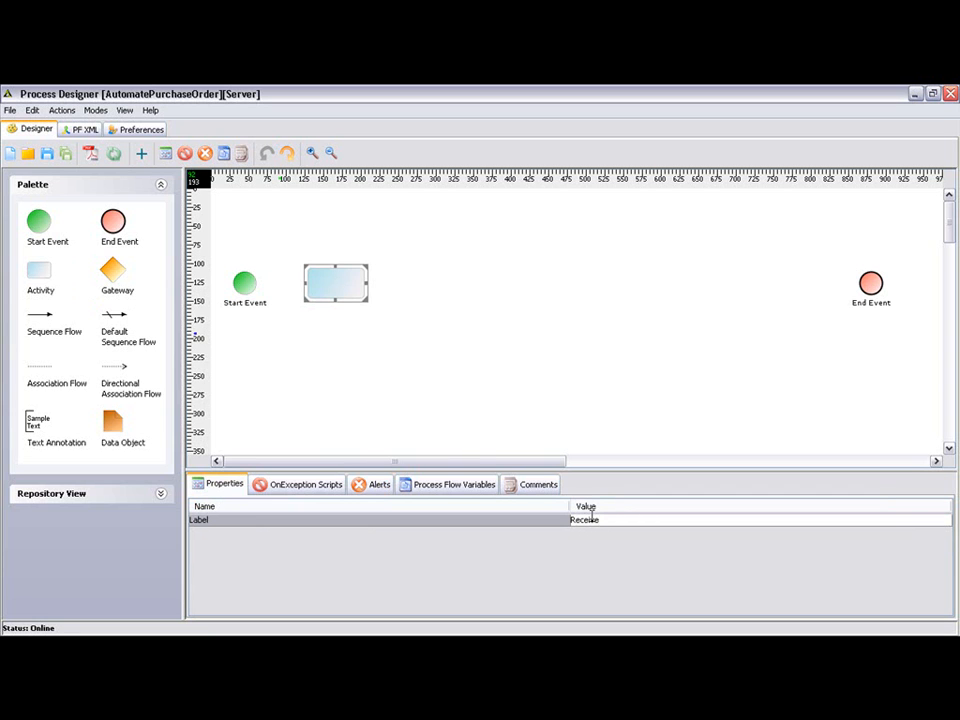
{"action": "type", "text": " PO from customer"}
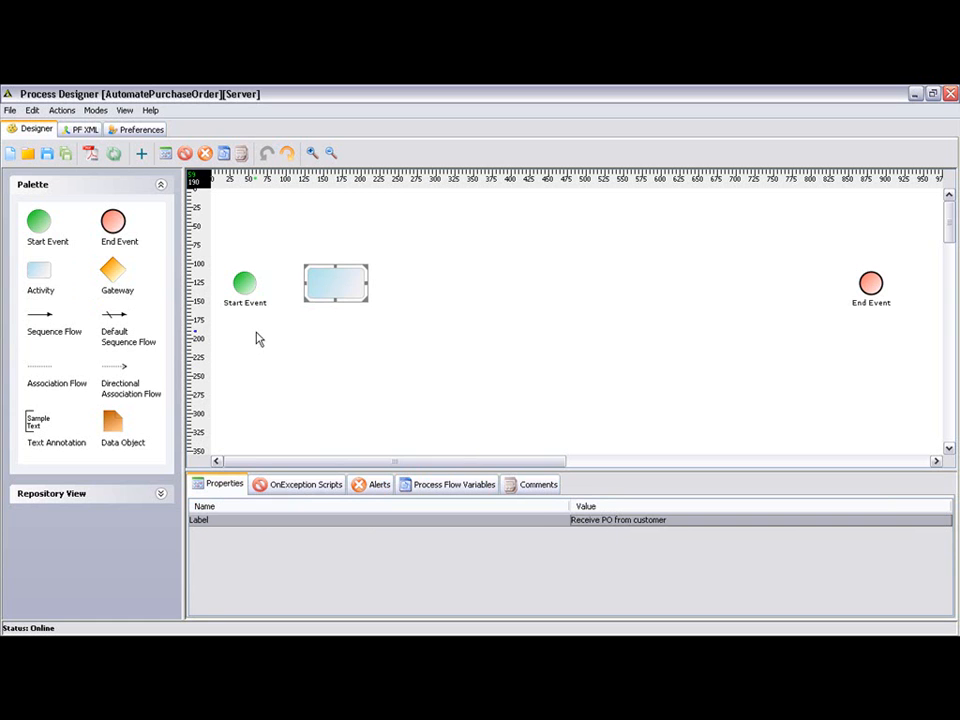
{"action": "key", "text": "Return"}
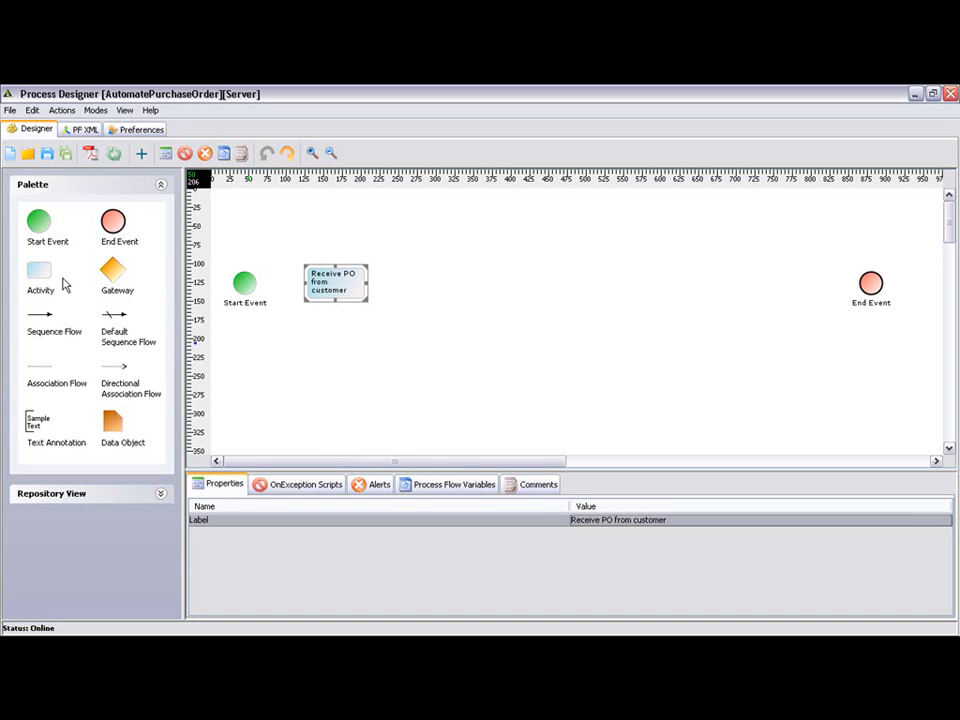
Step: Add a second activity after "Receive PO from customer" and label it "Send acknowledgement to customer"
{"action": "left_click_drag", "start_coordinate": [43, 275], "coordinate": [408, 280]}
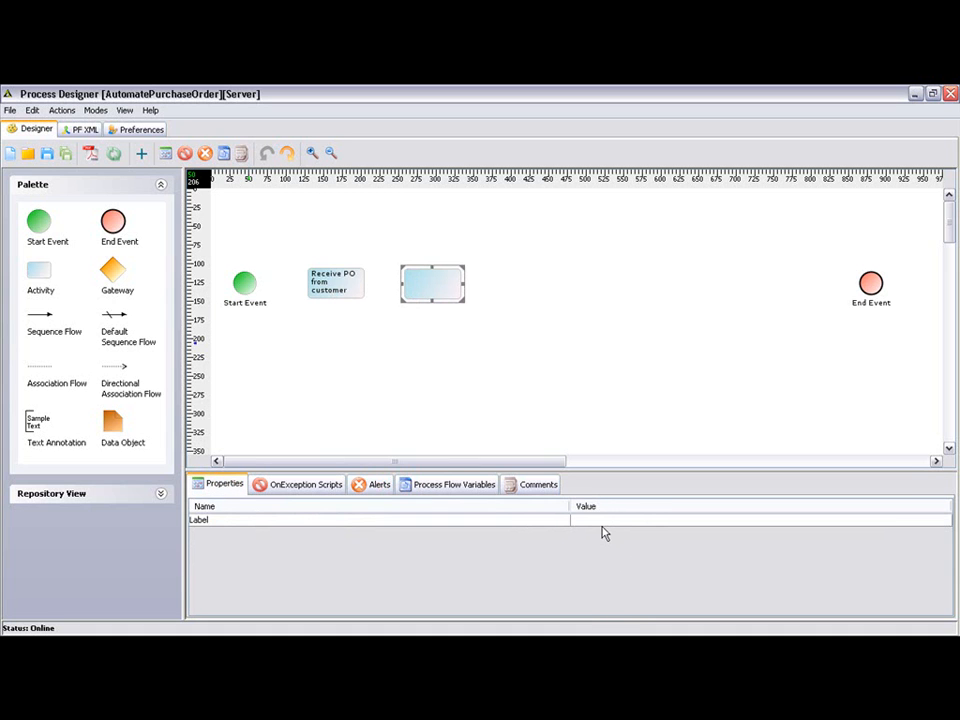
{"action": "left_click", "coordinate": [601, 520]}
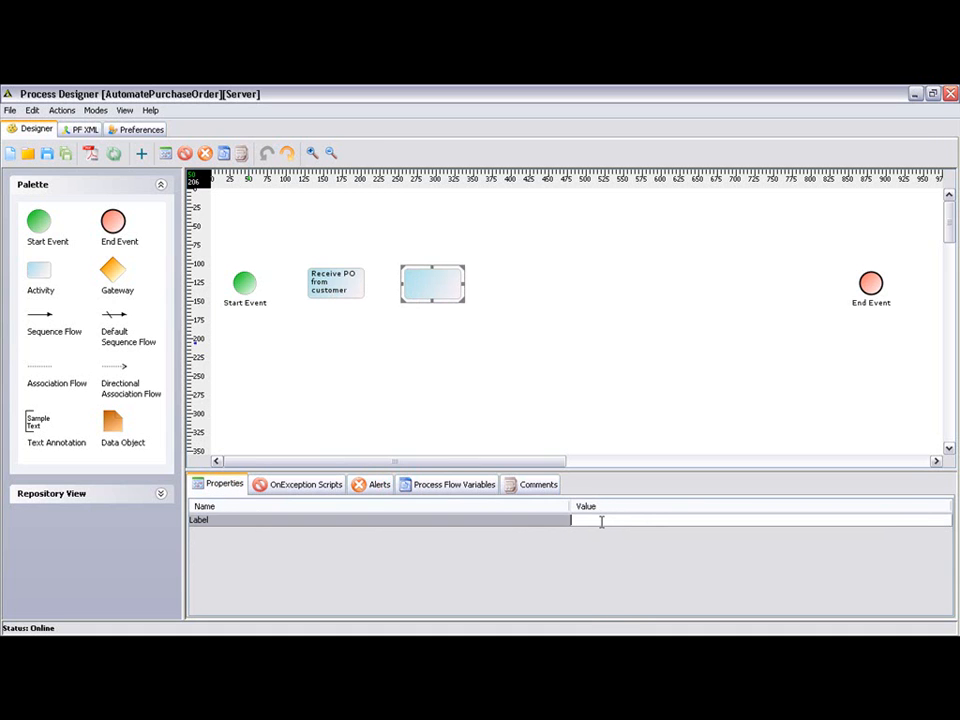
{"action": "type", "text": "Send acknowledgement to customer"}
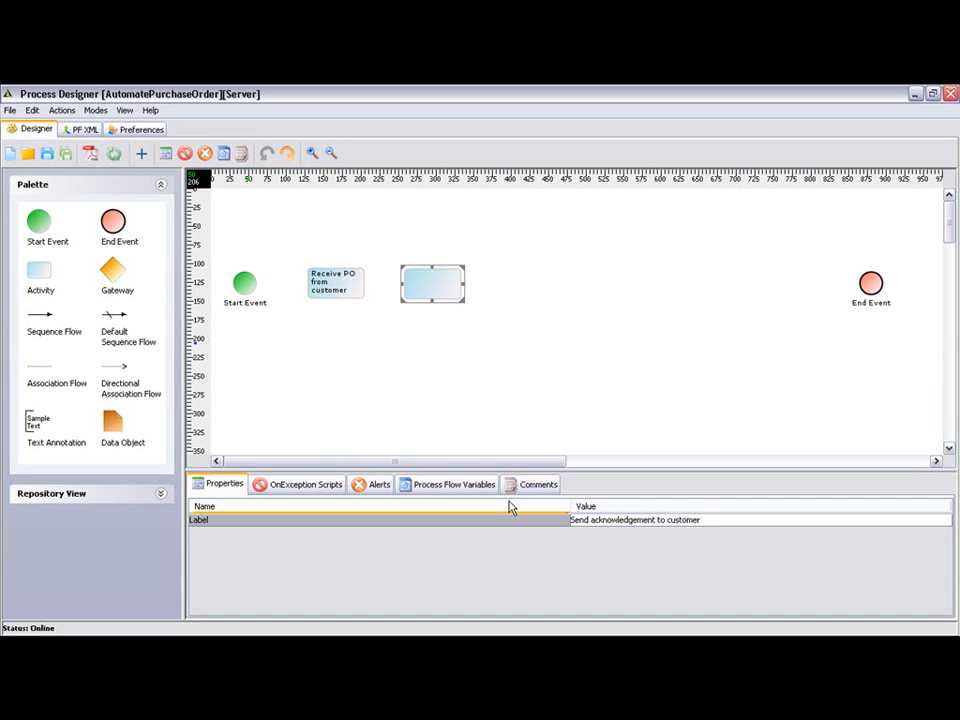
{"action": "key", "text": "Return"}
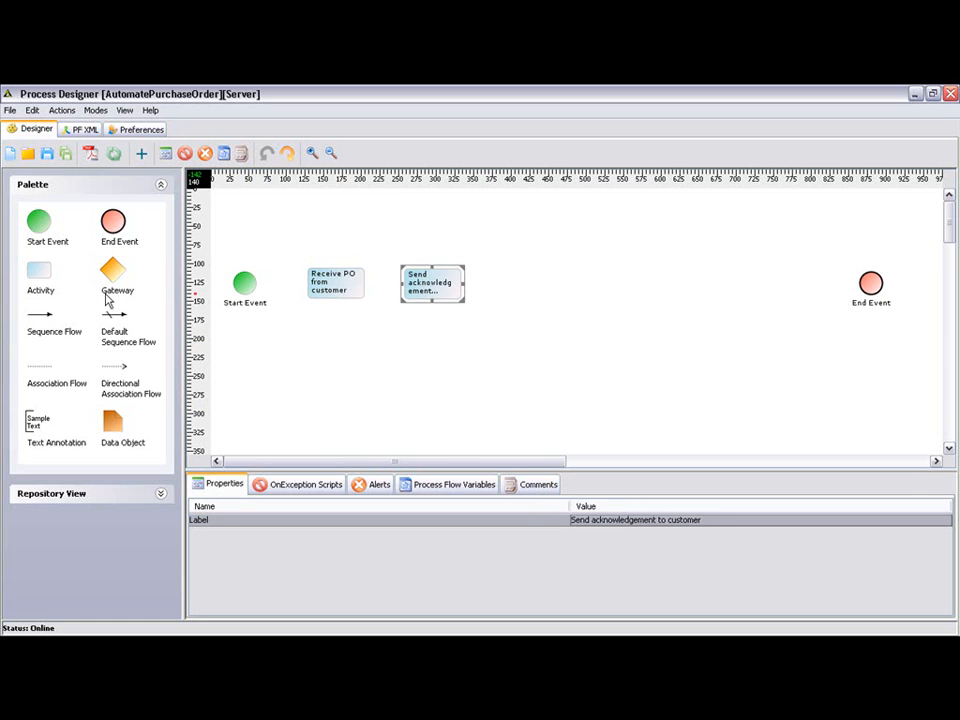
Step: Place a gateway after the acknowledgement activity and label it "Apply Rules"
{"action": "left_click_drag", "start_coordinate": [112, 270], "coordinate": [525, 281]}
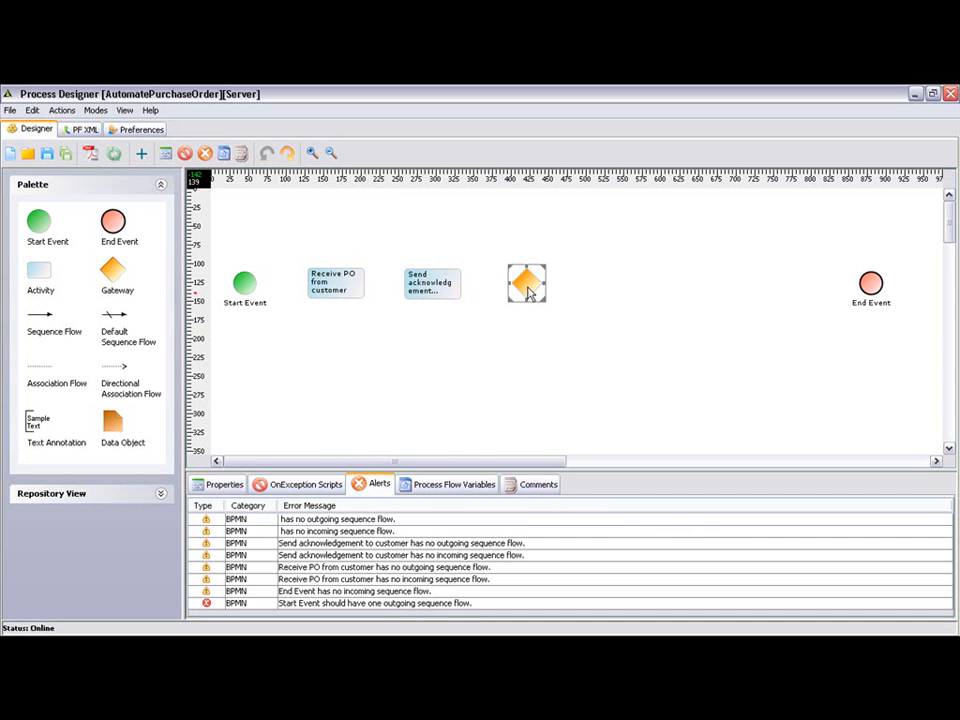
{"action": "left_click", "coordinate": [528, 288]}
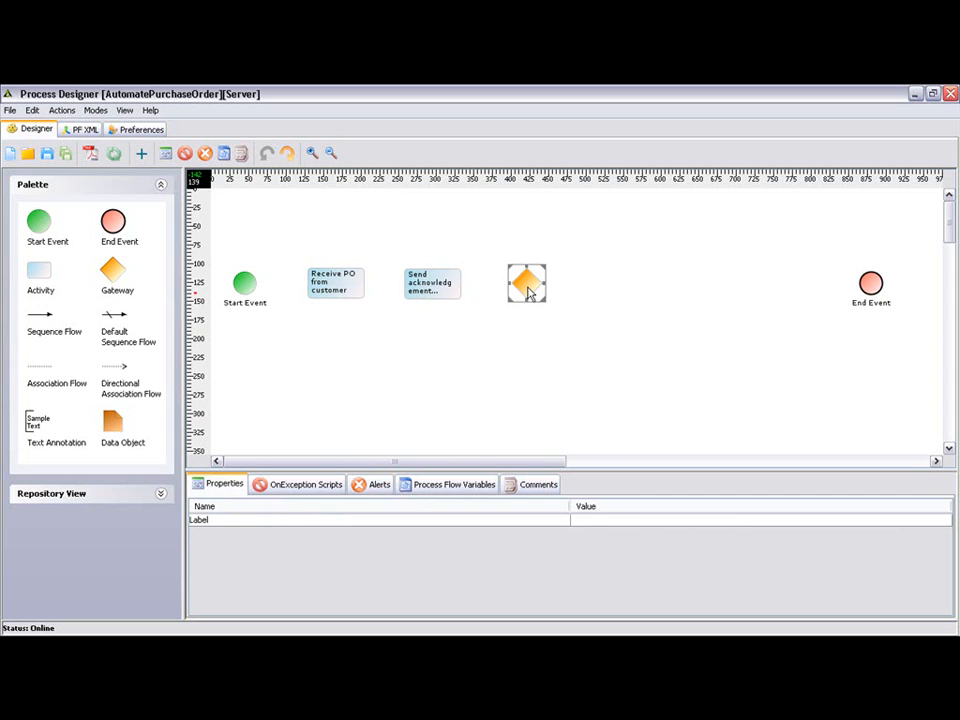
{"action": "left_click", "coordinate": [584, 520]}
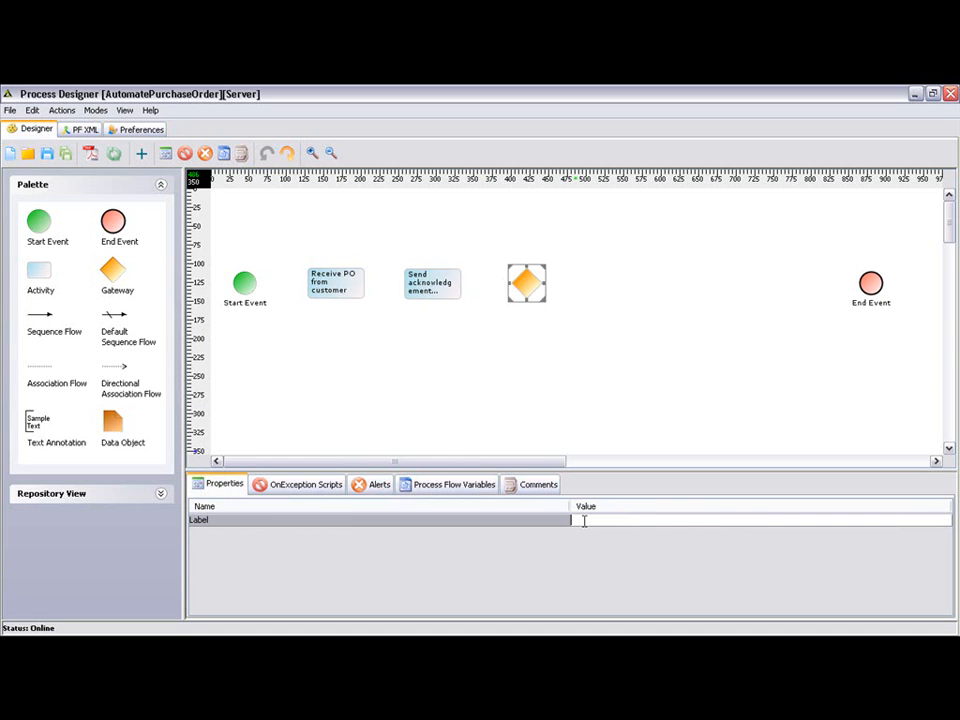
{"action": "type", "text": "Apply Rules"}
{"action": "key", "text": "Return"}
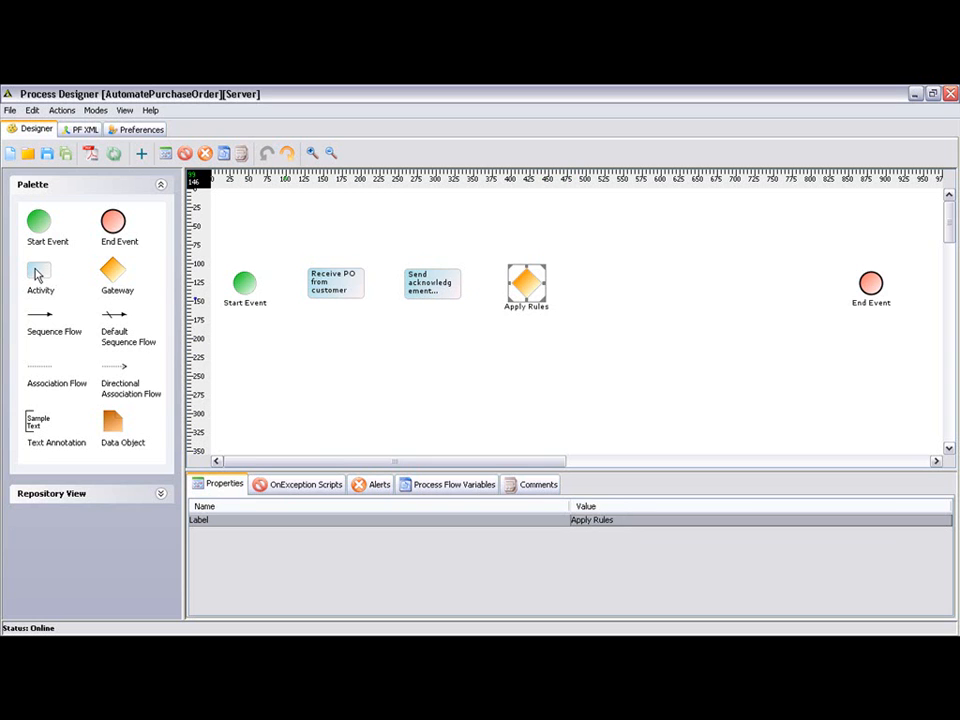
Step: Add an activity between the Apply Rules gateway and the End Event, labelled "Send notification to Customer if PO is declined"
{"action": "left_click_drag", "start_coordinate": [37, 272], "coordinate": [617, 270]}
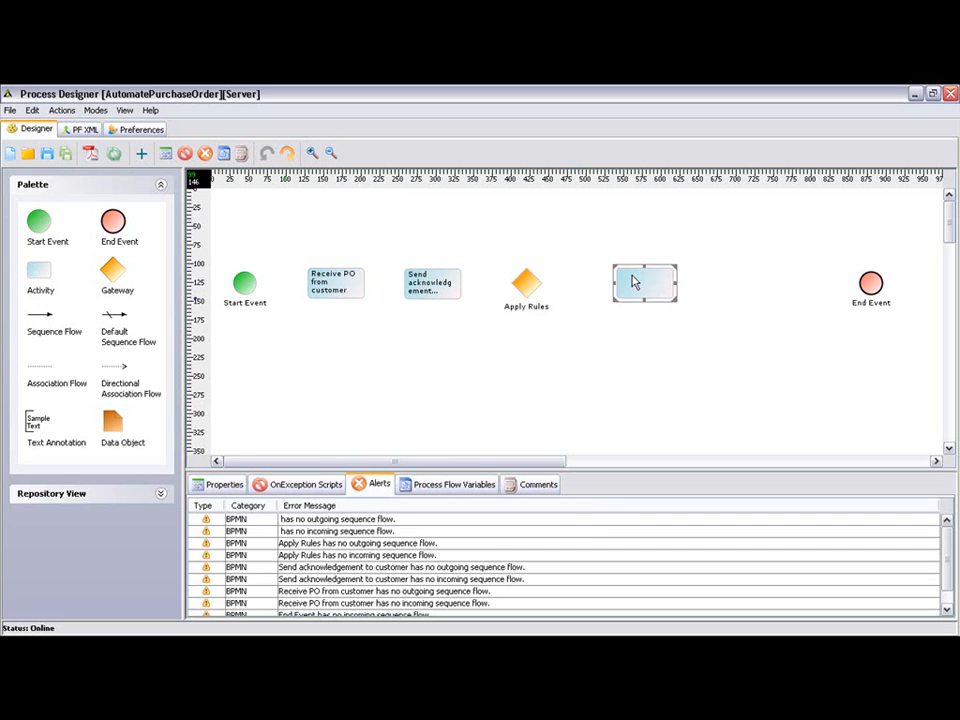
{"action": "double_click", "coordinate": [632, 275]}
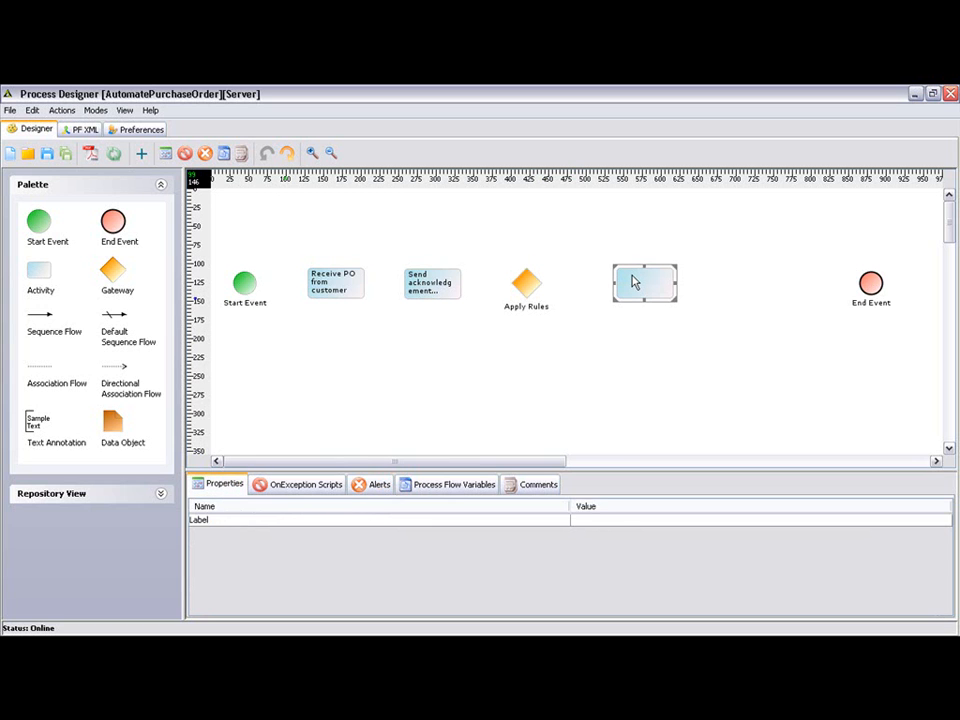
{"action": "left_click", "coordinate": [591, 519]}
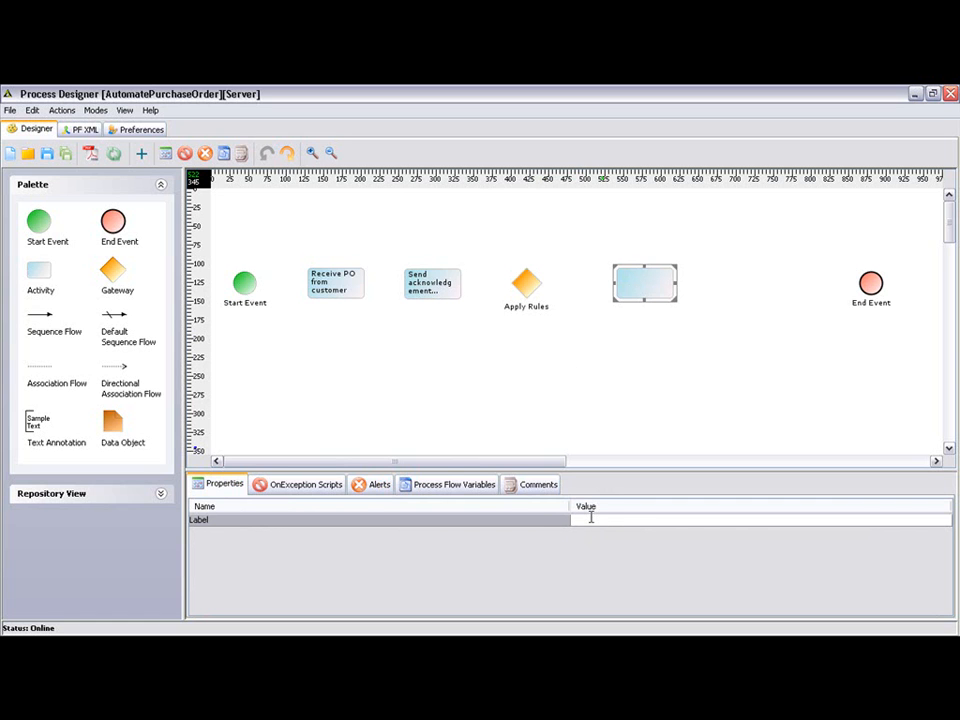
{"action": "type", "text": "Send Notification to Custome"}
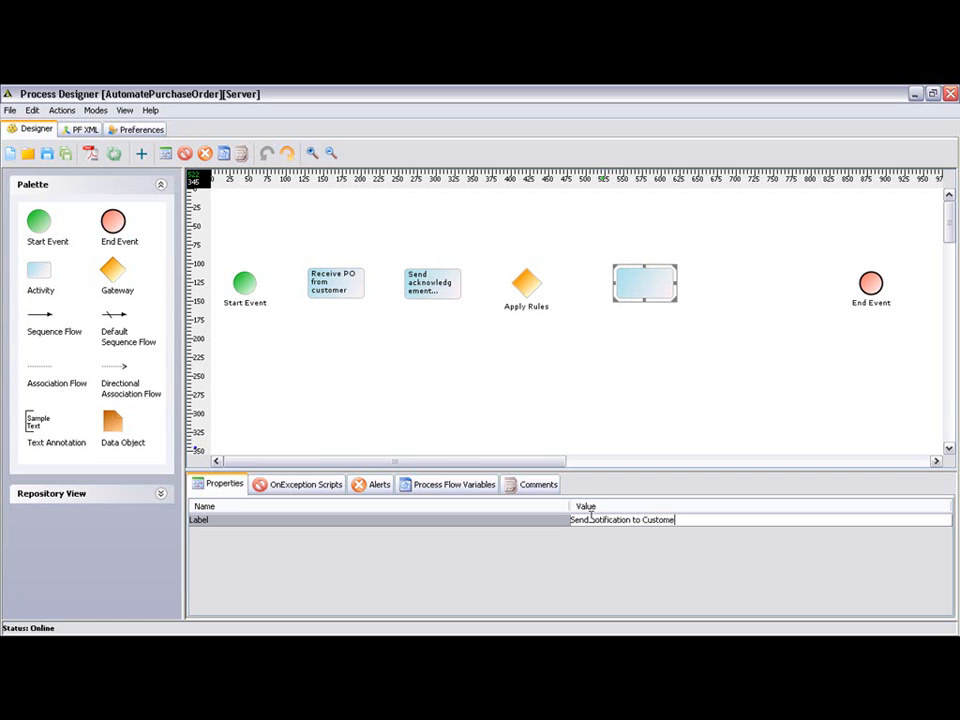
{"action": "type", "text": "r if PO is declined"}
{"action": "key", "text": "Return"}
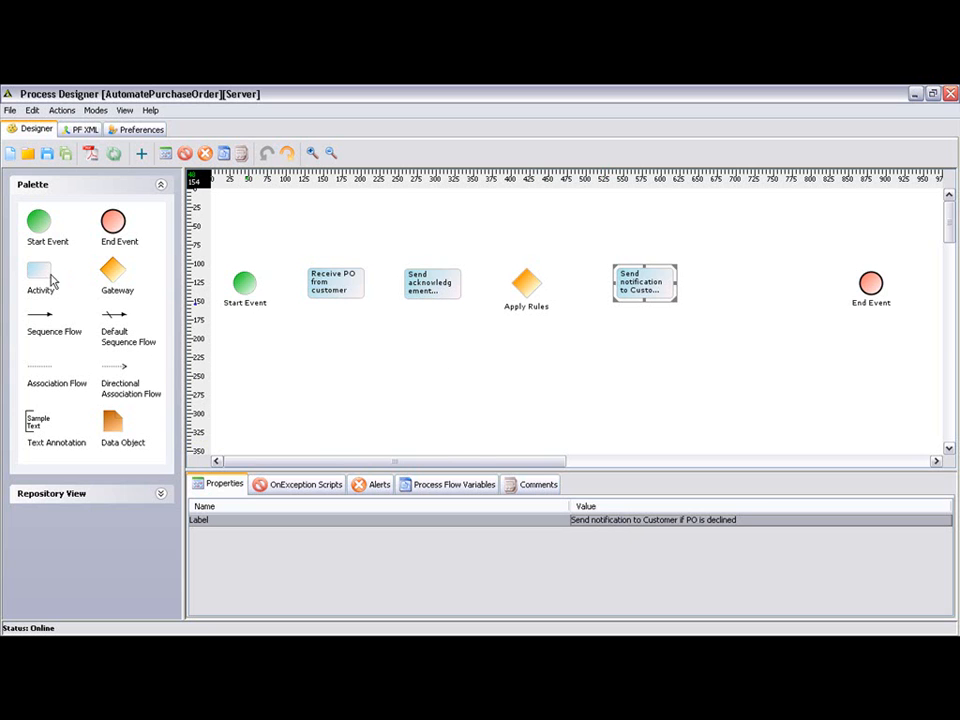
Step: Add an activity below the declined-PO notification activity and label it "Send PO to shipping"
{"action": "left_click_drag", "start_coordinate": [43, 280], "coordinate": [626, 368]}
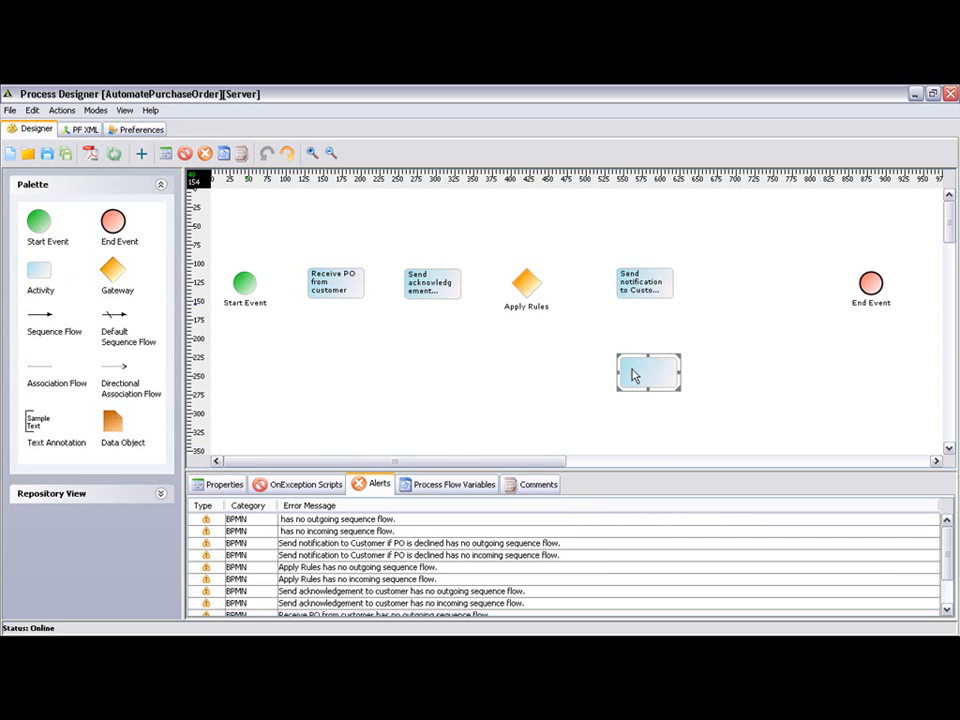
{"action": "left_click", "coordinate": [632, 375]}
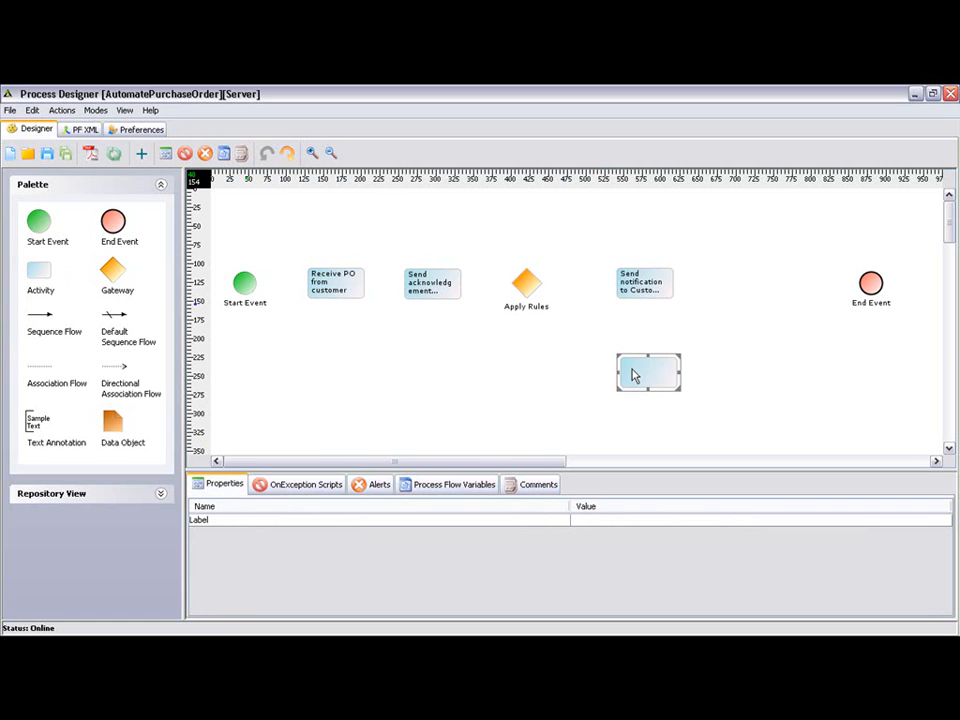
{"action": "left_click", "coordinate": [579, 520]}
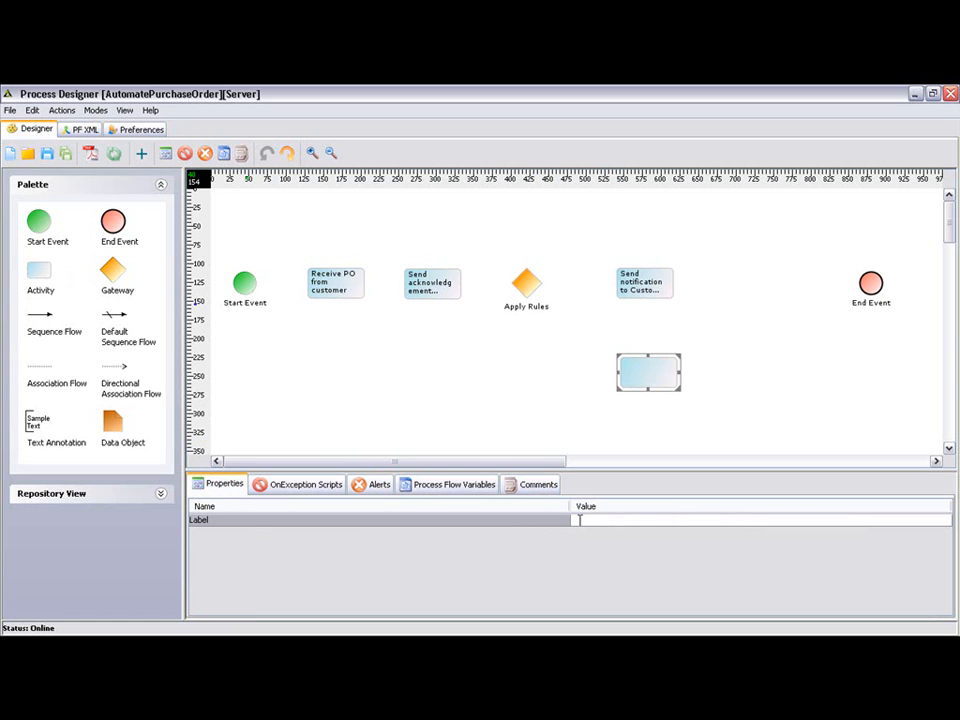
{"action": "type", "text": "Send PO to shipping"}
{"action": "key", "text": "Return"}
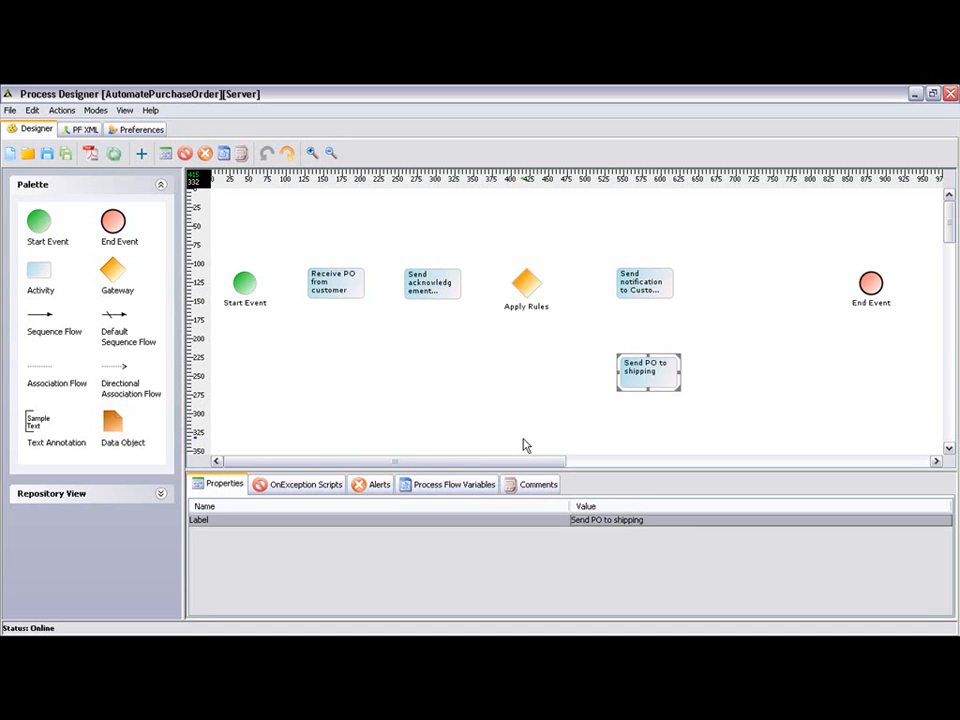
Step: Add an activity beside "Send PO to shipping" and label it "Notify customer with shipping info"
{"action": "left_click_drag", "start_coordinate": [37, 271], "coordinate": [745, 372]}
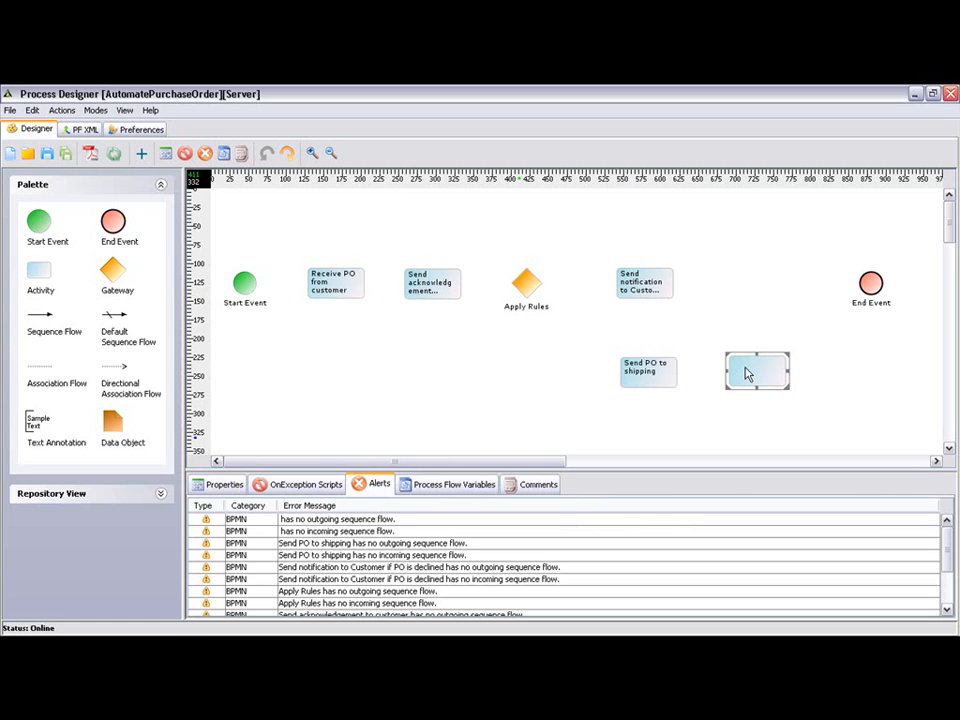
{"action": "left_click", "coordinate": [745, 372]}
{"action": "left_click", "coordinate": [594, 520]}
{"action": "type", "text": "Notify customer with shipping info"}
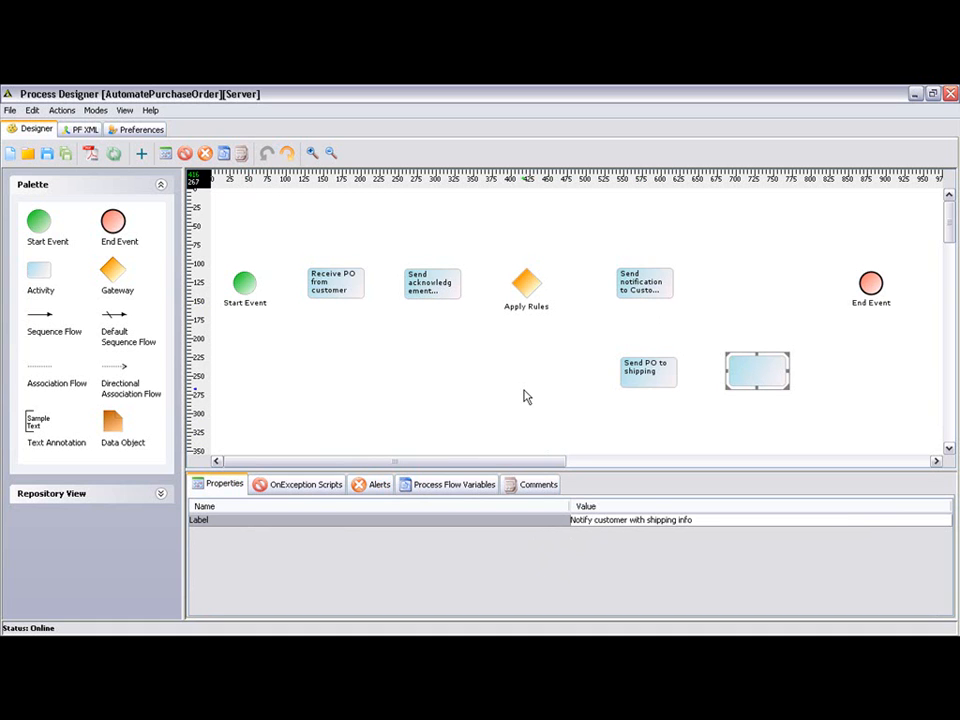
{"action": "key", "text": "Return"}
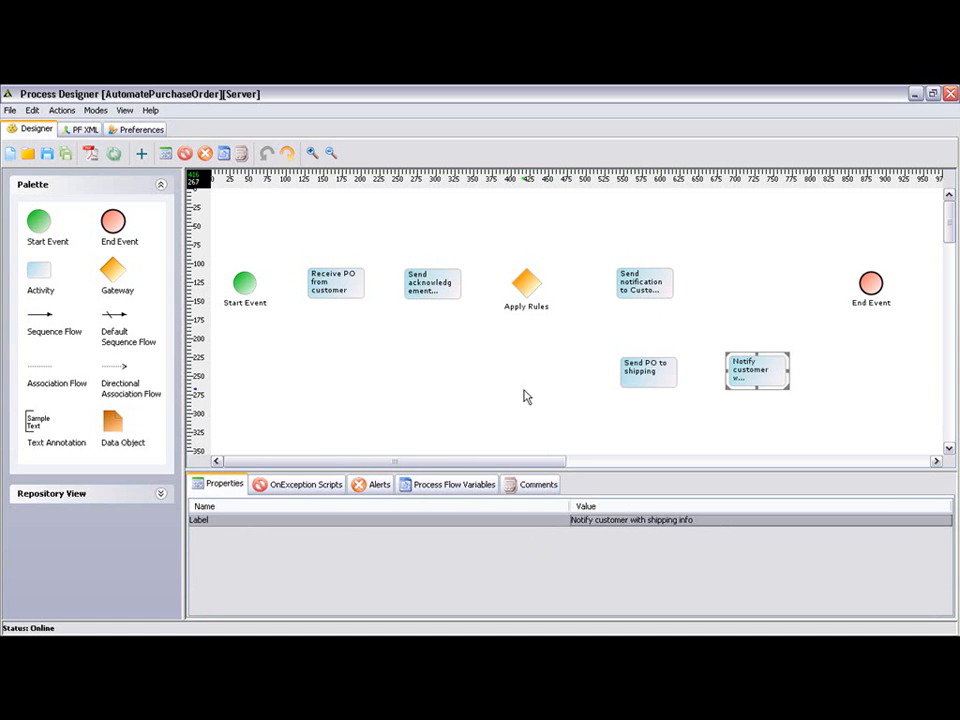
Step: Connect Start Event, "Receive PO from customer", the acknowledgement activity and the Apply Rules gateway in order with sequence flows
{"action": "left_click", "coordinate": [45, 318]}
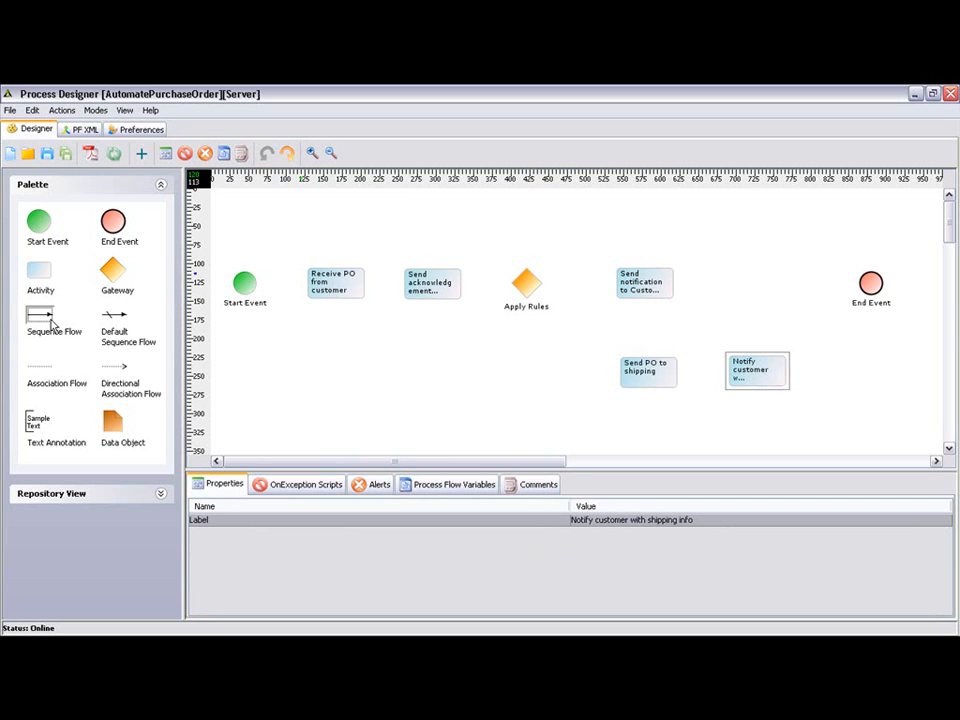
{"action": "left_click", "coordinate": [254, 287]}
{"action": "left_click", "coordinate": [320, 285]}
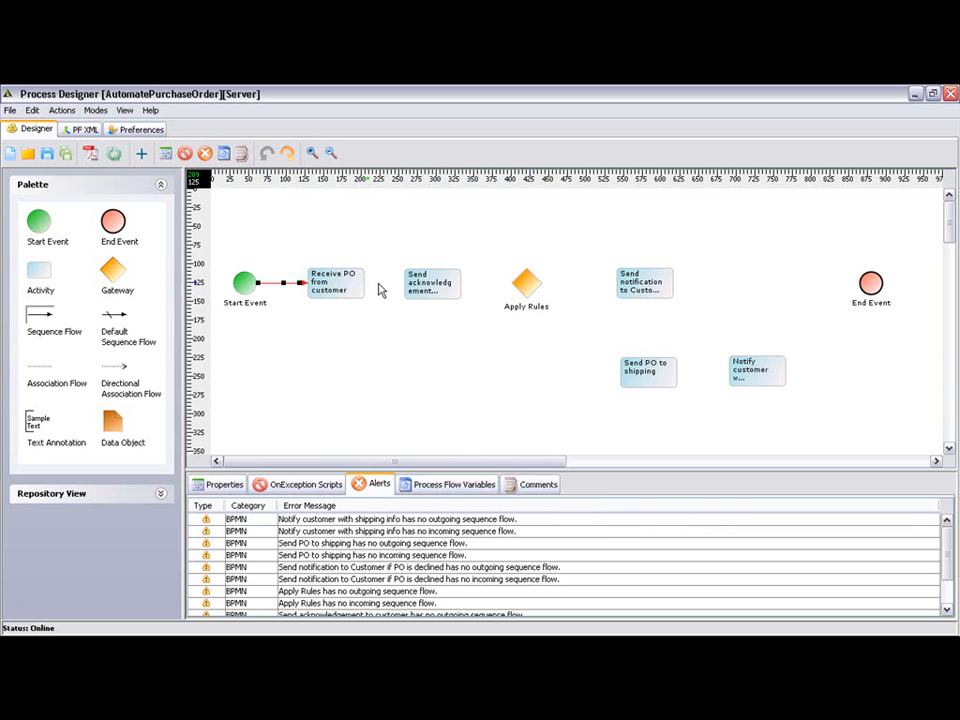
{"action": "left_click", "coordinate": [435, 288]}
{"action": "left_click", "coordinate": [450, 285]}
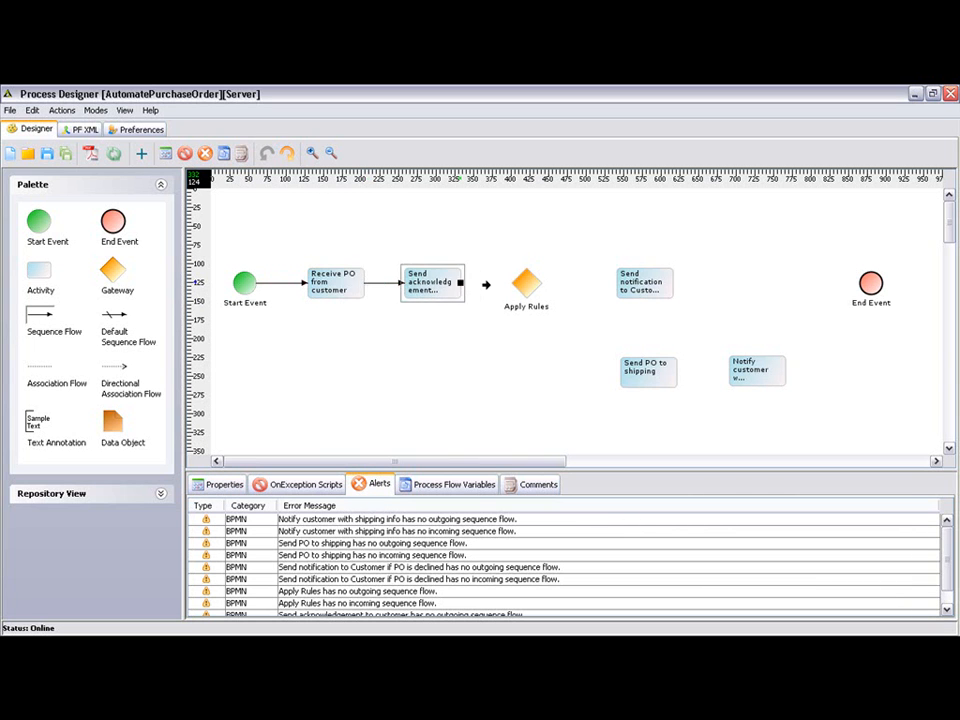
{"action": "left_click", "coordinate": [525, 285]}
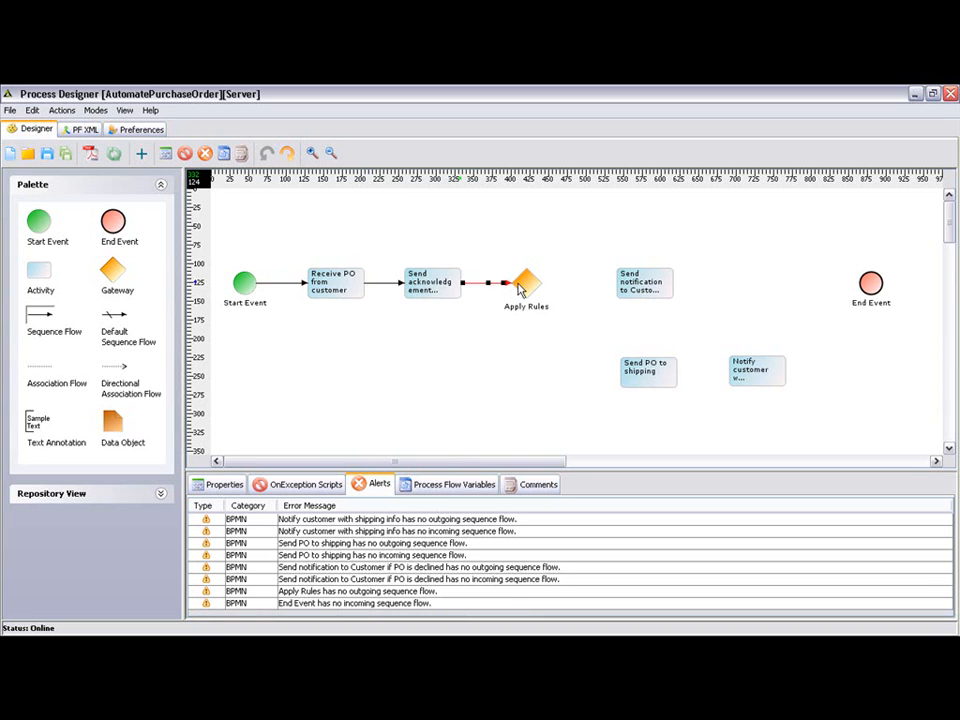
Step: Connect the Apply Rules gateway to the declined-PO notification activity and that activity to the End Event with sequence flows
{"action": "left_click", "coordinate": [535, 285]}
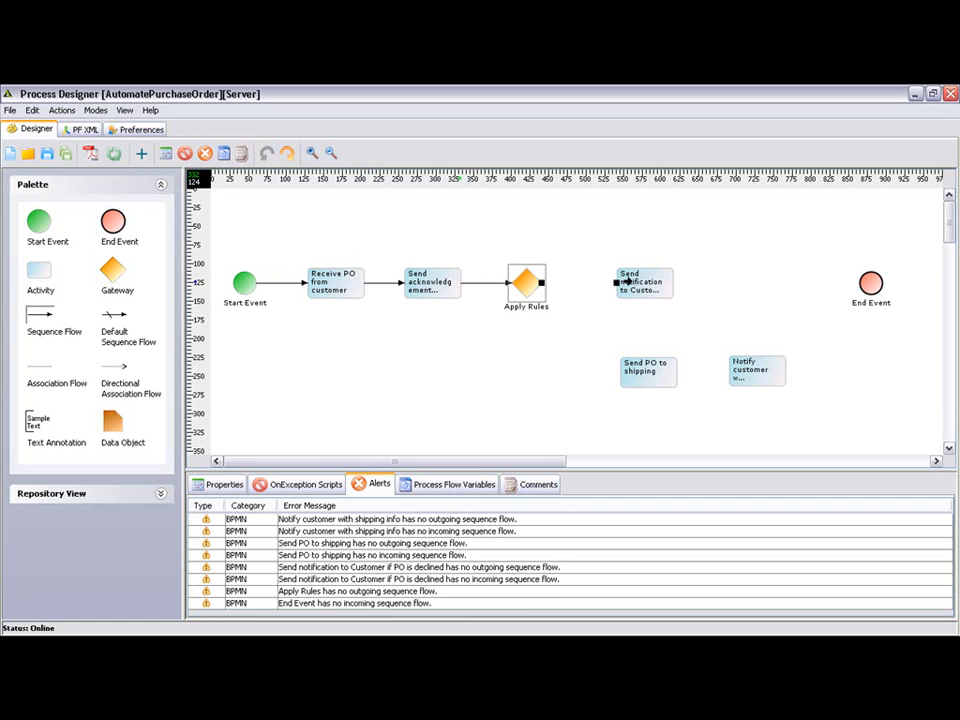
{"action": "left_click", "coordinate": [635, 288]}
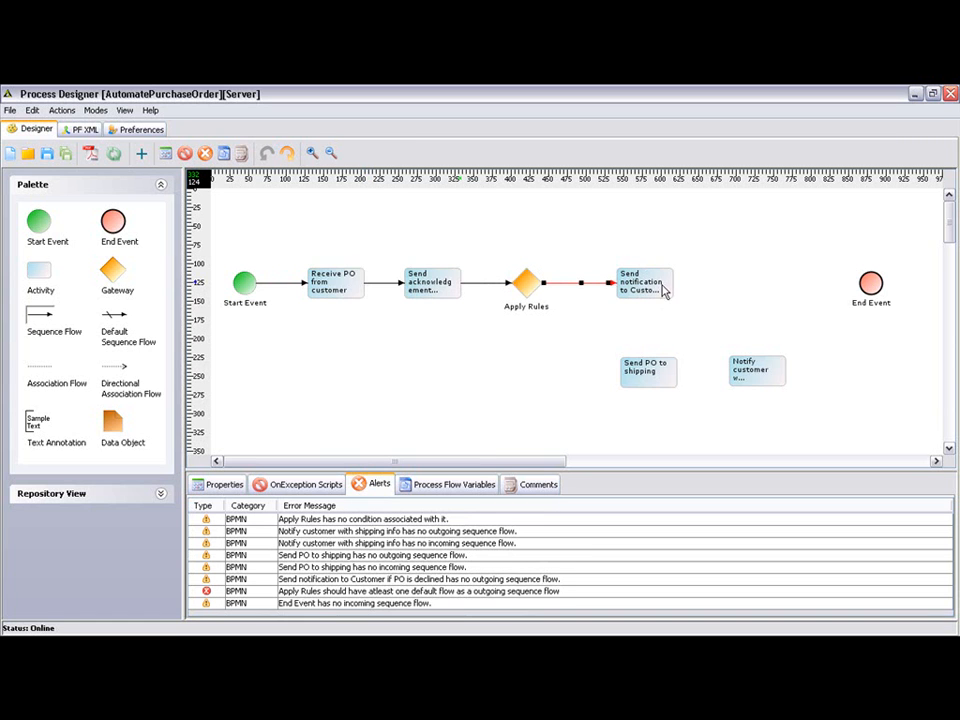
{"action": "left_click", "coordinate": [666, 290]}
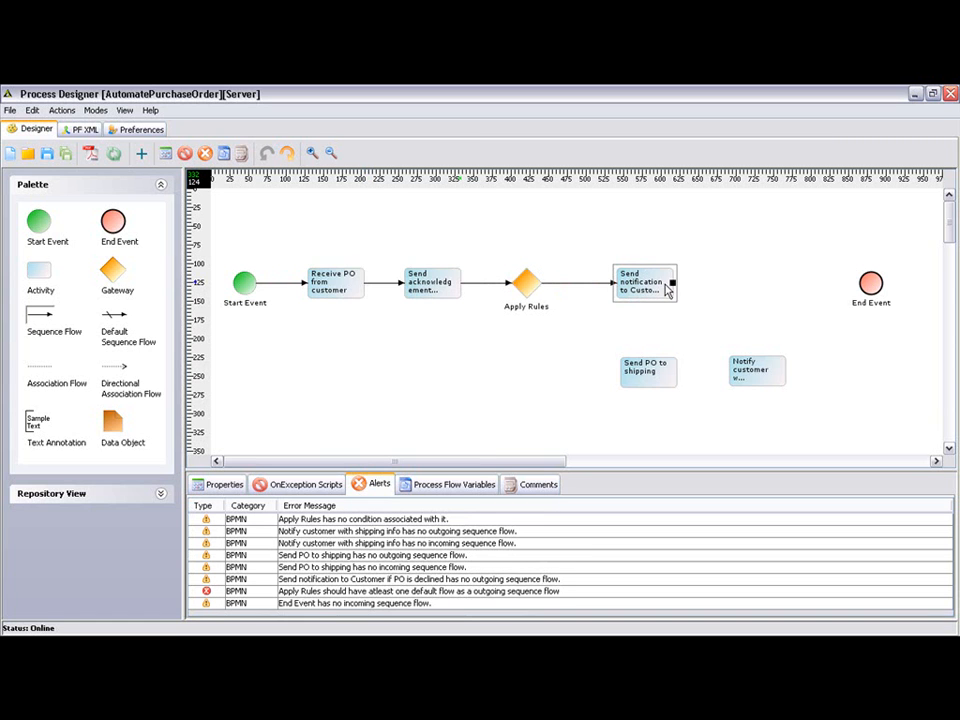
{"action": "left_click", "coordinate": [853, 283]}
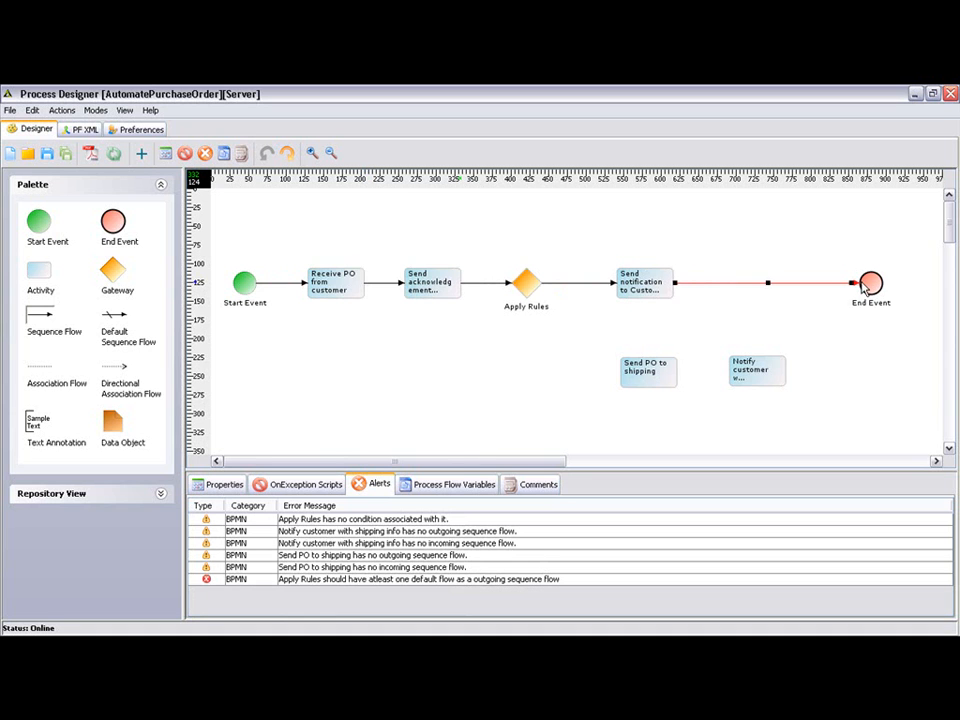
Step: Connect the Apply Rules gateway to "Send PO to shipping" with a default sequence flow
{"action": "left_click", "coordinate": [116, 320]}
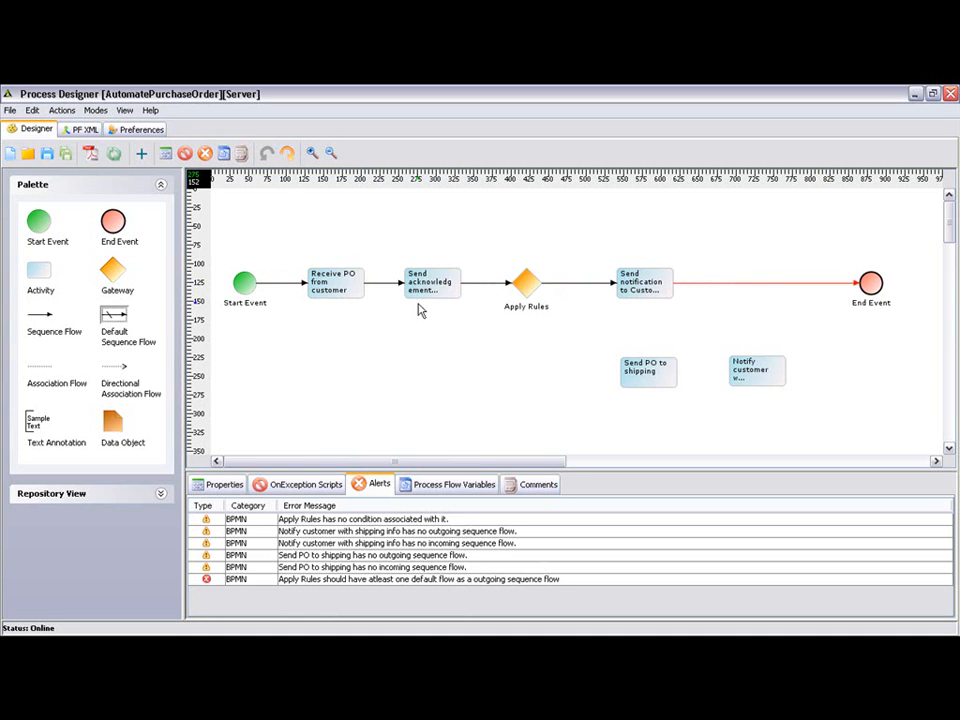
{"action": "left_click", "coordinate": [522, 290]}
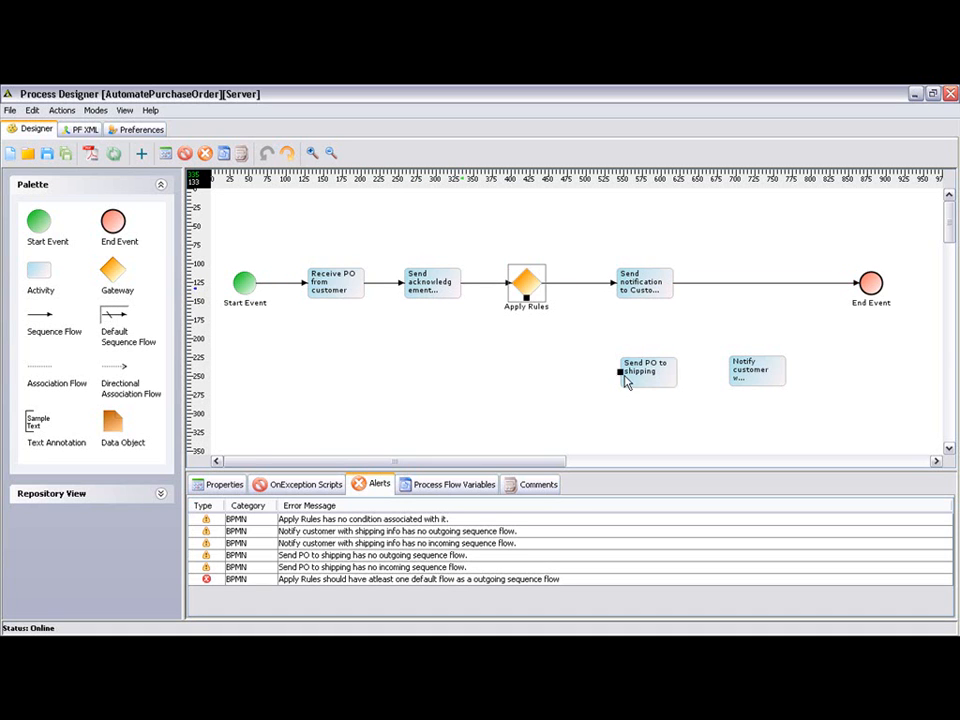
{"action": "left_click", "coordinate": [618, 374]}
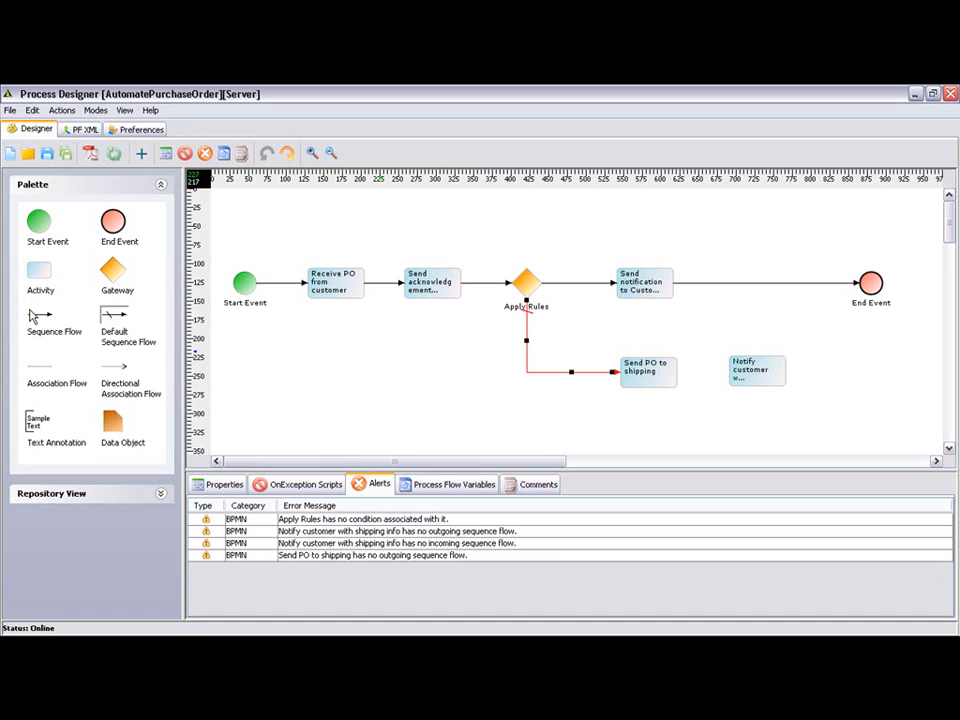
Step: Connect "Send PO to shipping", "Notify customer with shipping info" and the End Event in order with sequence flows
{"action": "left_click", "coordinate": [33, 315]}
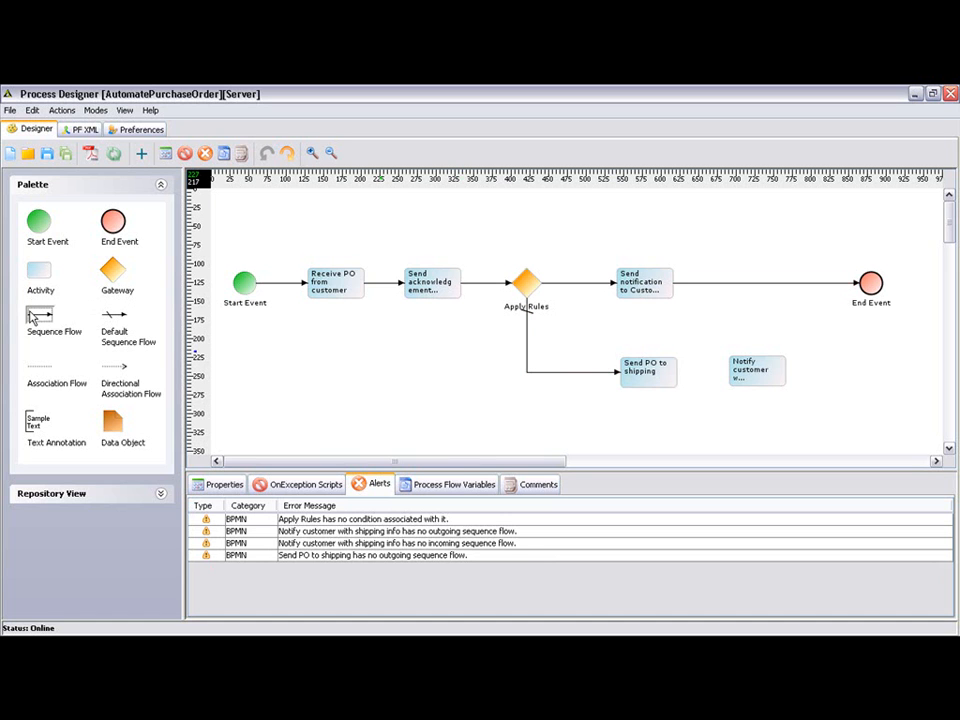
{"action": "left_click", "coordinate": [670, 376]}
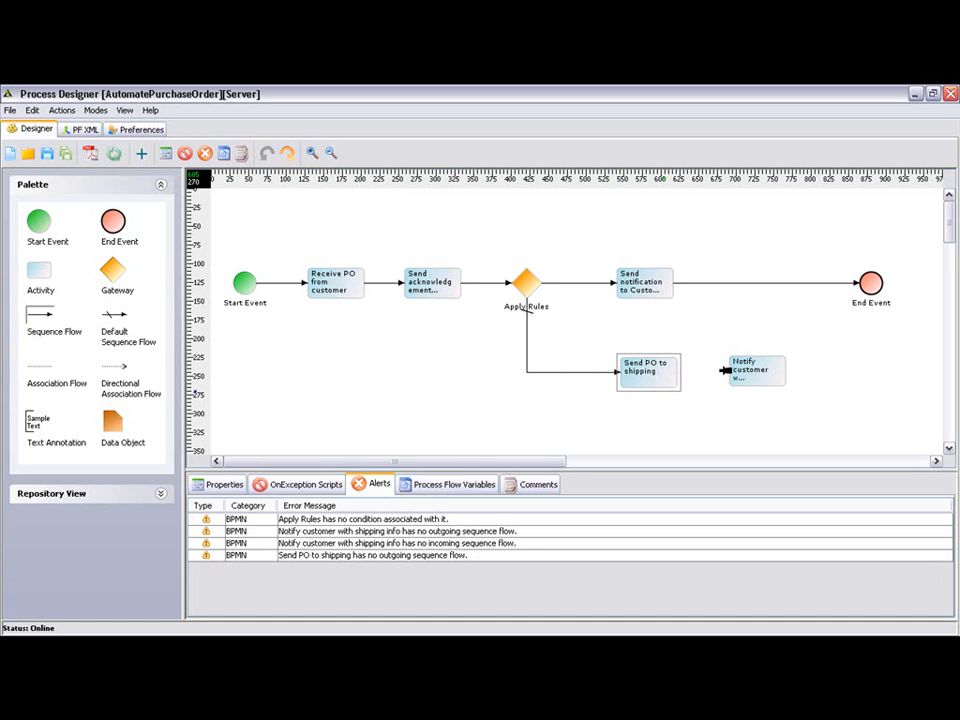
{"action": "left_click", "coordinate": [724, 370]}
{"action": "left_click", "coordinate": [785, 375]}
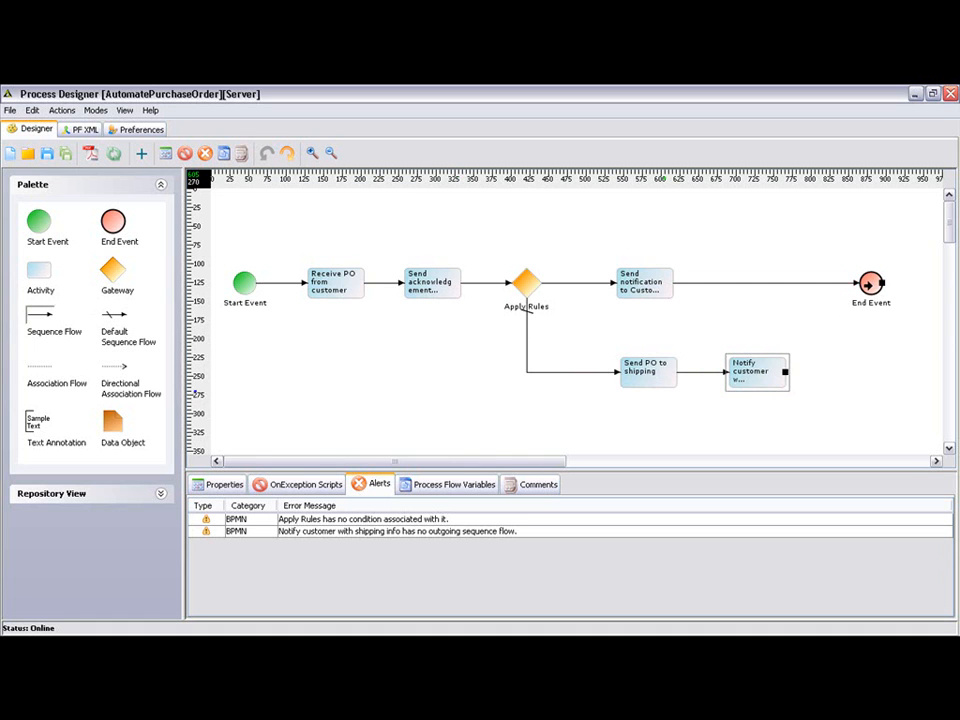
{"action": "left_click", "coordinate": [866, 284]}
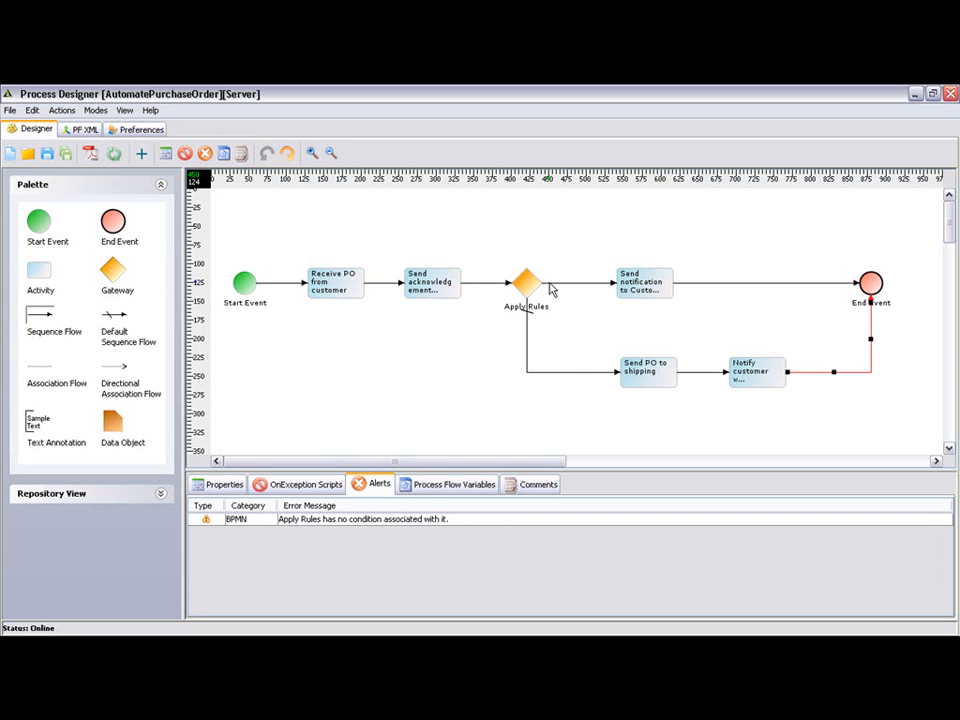
Step: Set up an Expression Condition on the sequence flow from Apply Rules to the declined-PO notification activity
{"action": "left_click", "coordinate": [550, 285]}
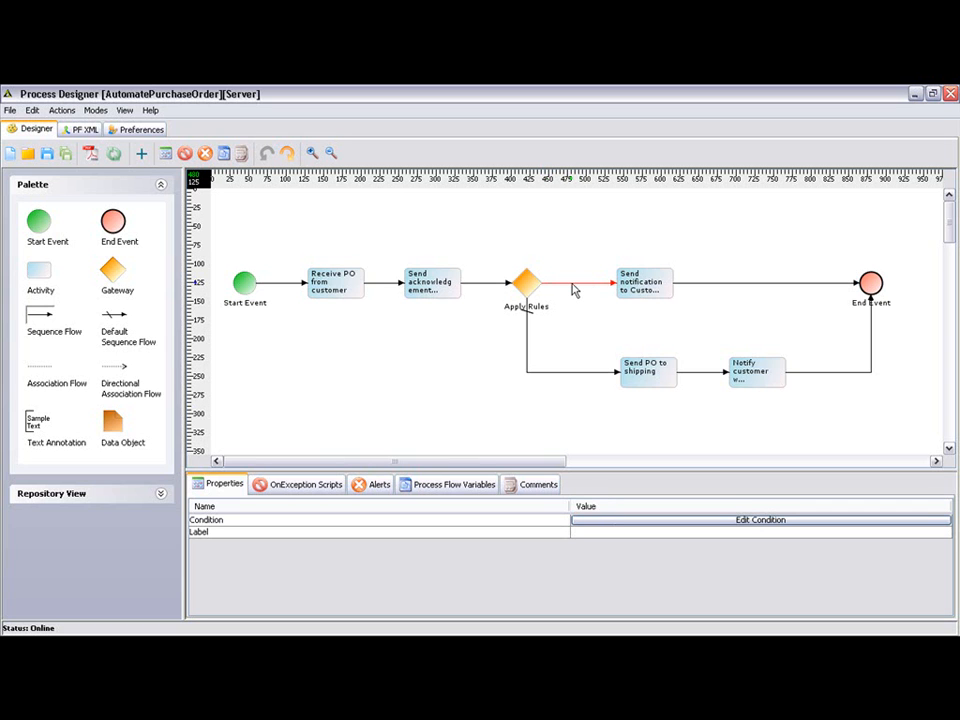
{"action": "left_click", "coordinate": [632, 520]}
{"action": "left_click", "coordinate": [298, 279]}
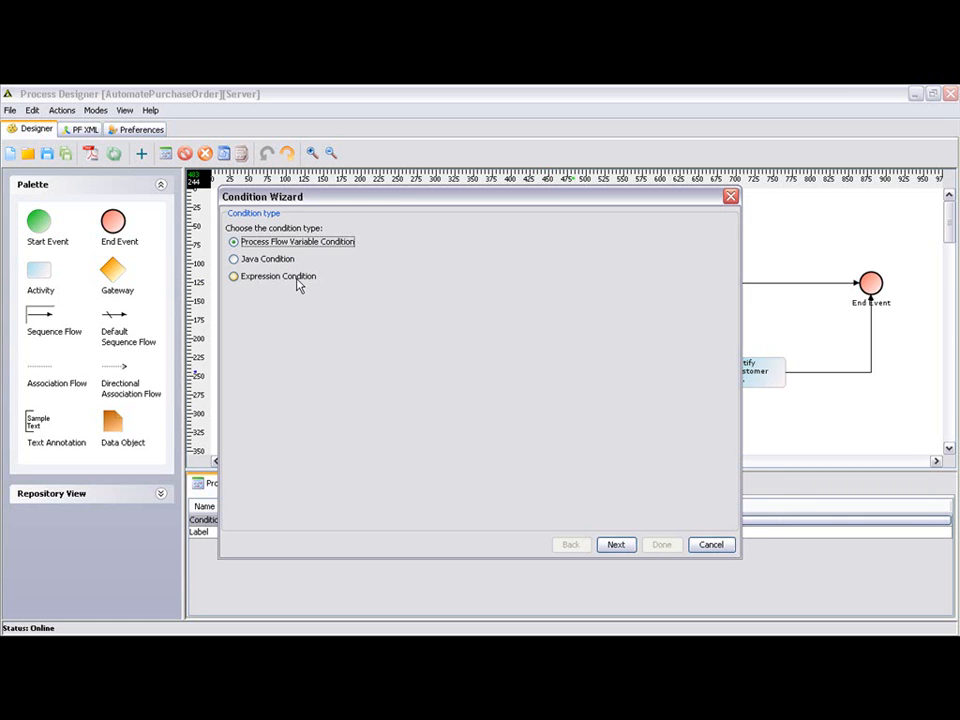
{"action": "left_click", "coordinate": [615, 546]}
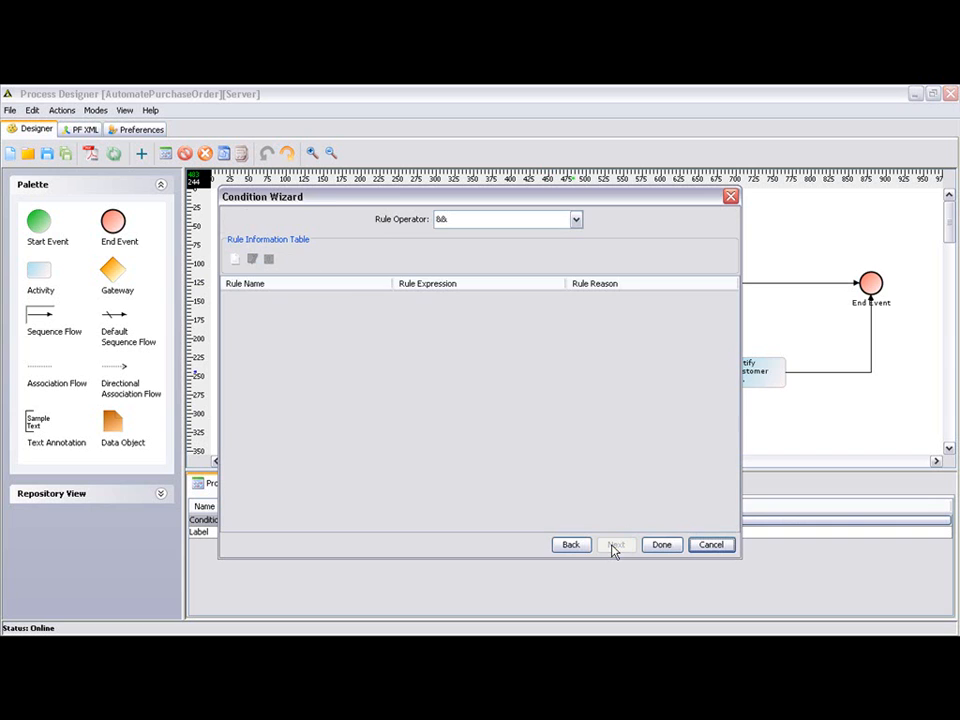
Step: Add a rule named "QtyRule" with the reason "rule on qty", based on the variable varQty
{"action": "left_click", "coordinate": [238, 261]}
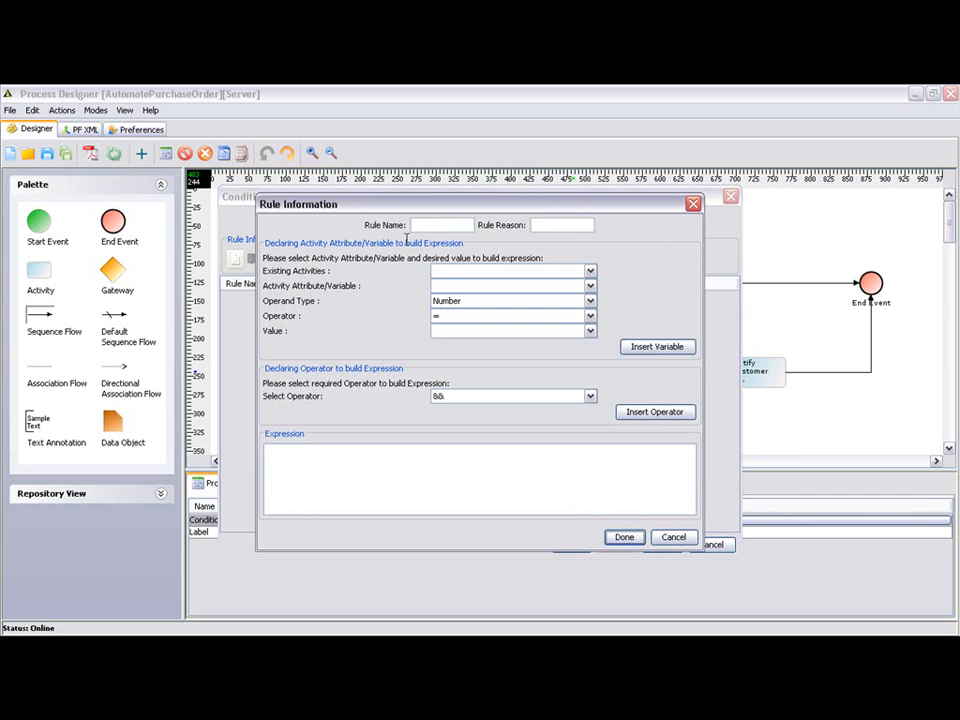
{"action": "left_click", "coordinate": [421, 225]}
{"action": "type", "text": "QtyRule"}
{"action": "key", "text": "Tab"}
{"action": "type", "text": "rule on qty"}
{"action": "key", "text": "Tab"}
{"action": "key", "text": "Tab"}
{"action": "type", "text": "varQty"}
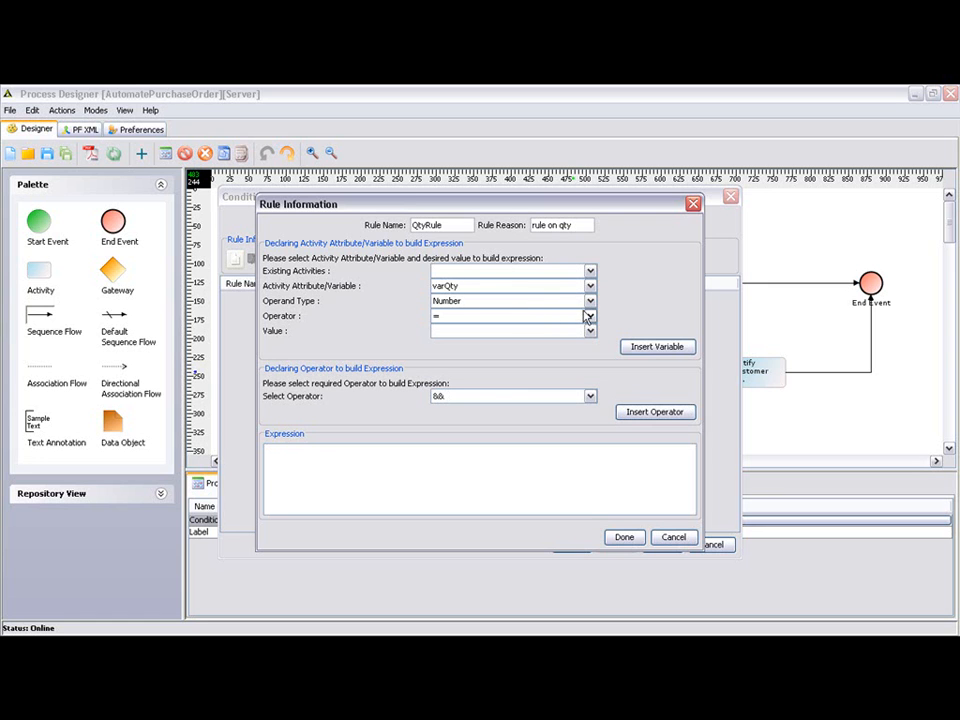
Step: Set QtyRule to >= 5000, insert the variable comparison into its expression and save the rule
{"action": "left_click", "coordinate": [589, 316]}
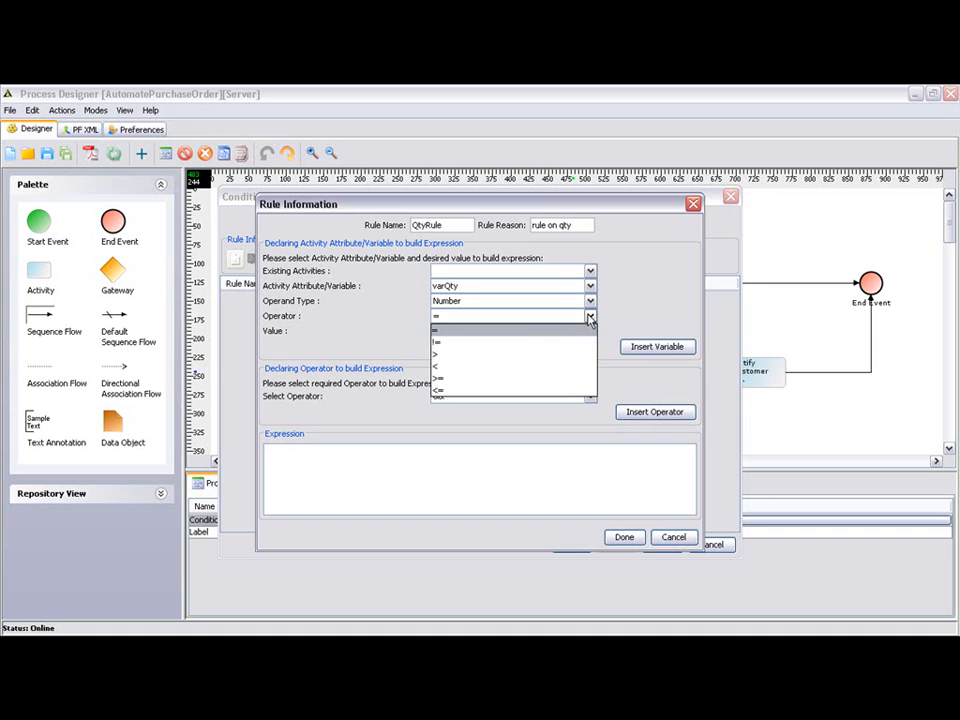
{"action": "left_click", "coordinate": [541, 378]}
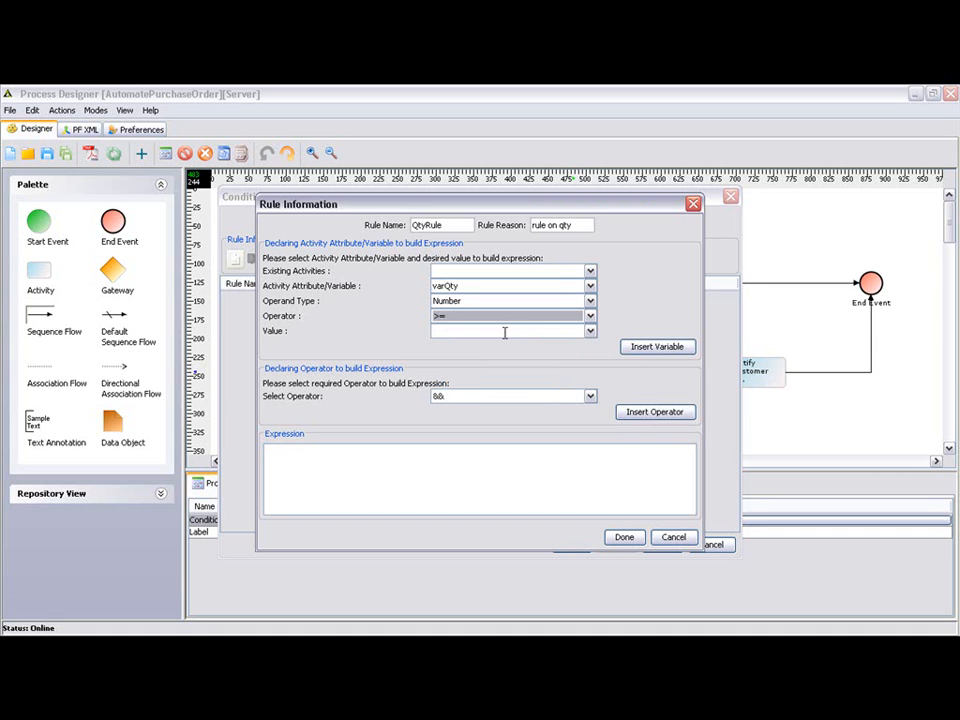
{"action": "left_click", "coordinate": [505, 332]}
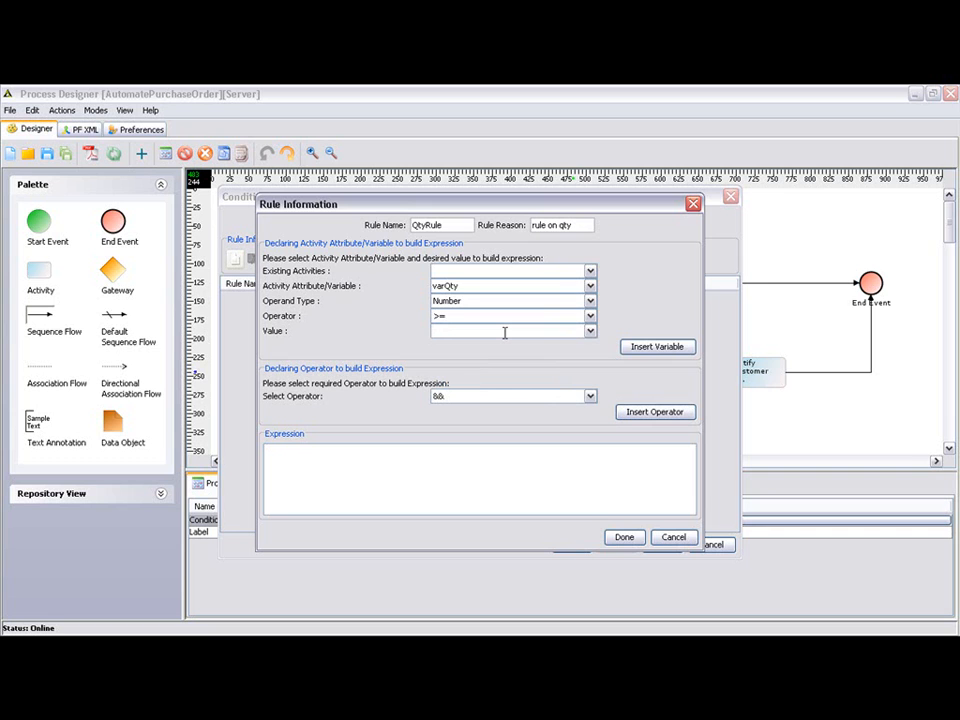
{"action": "type", "text": "5000"}
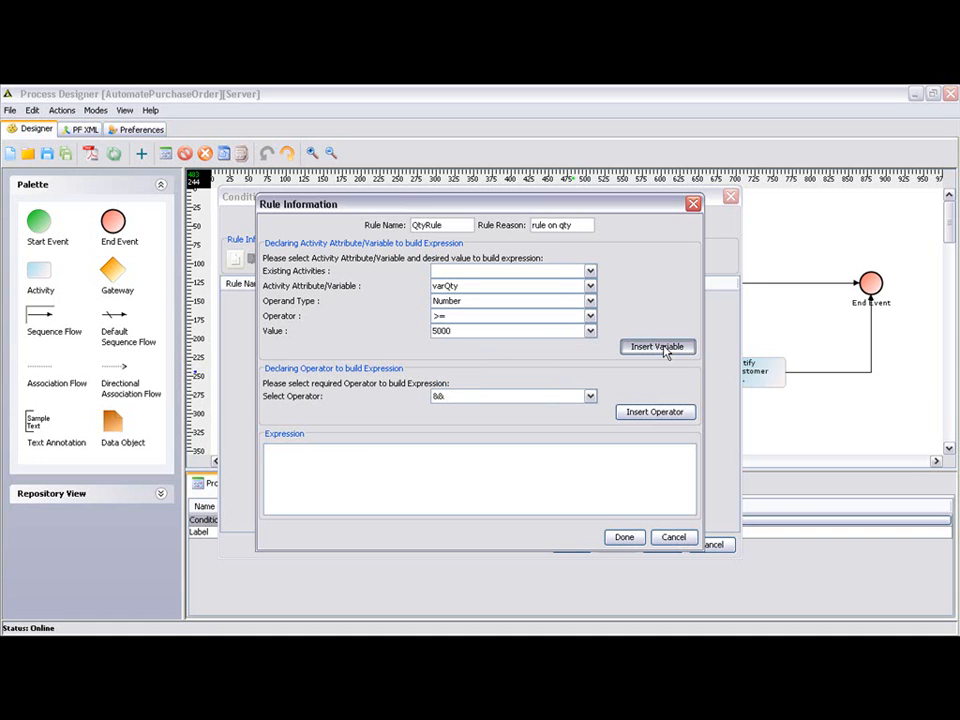
{"action": "left_click", "coordinate": [657, 347]}
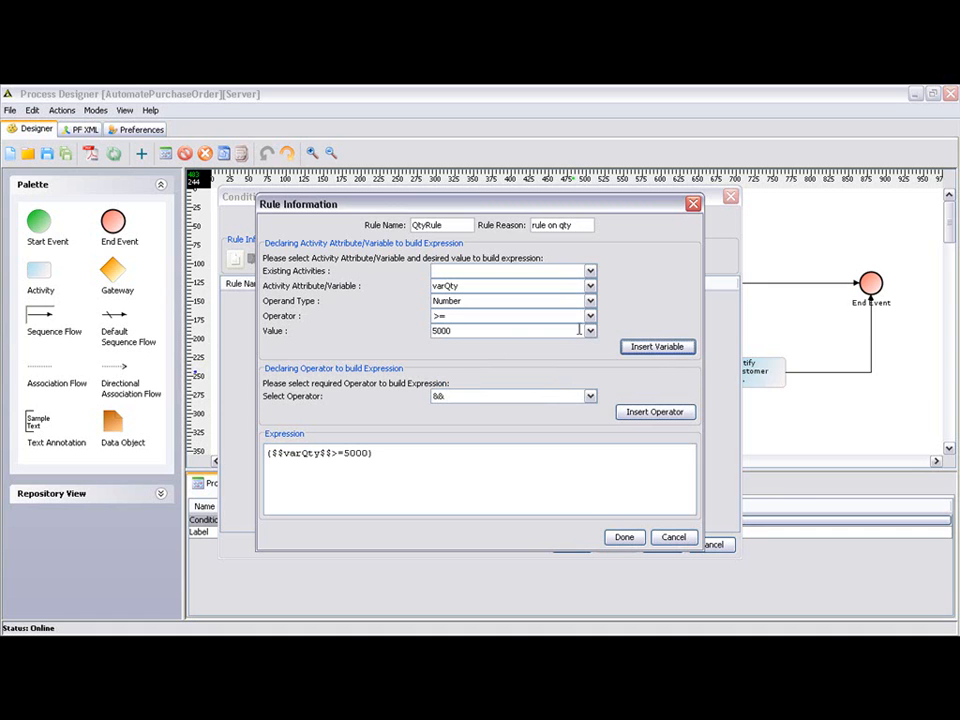
{"action": "left_click", "coordinate": [622, 540]}
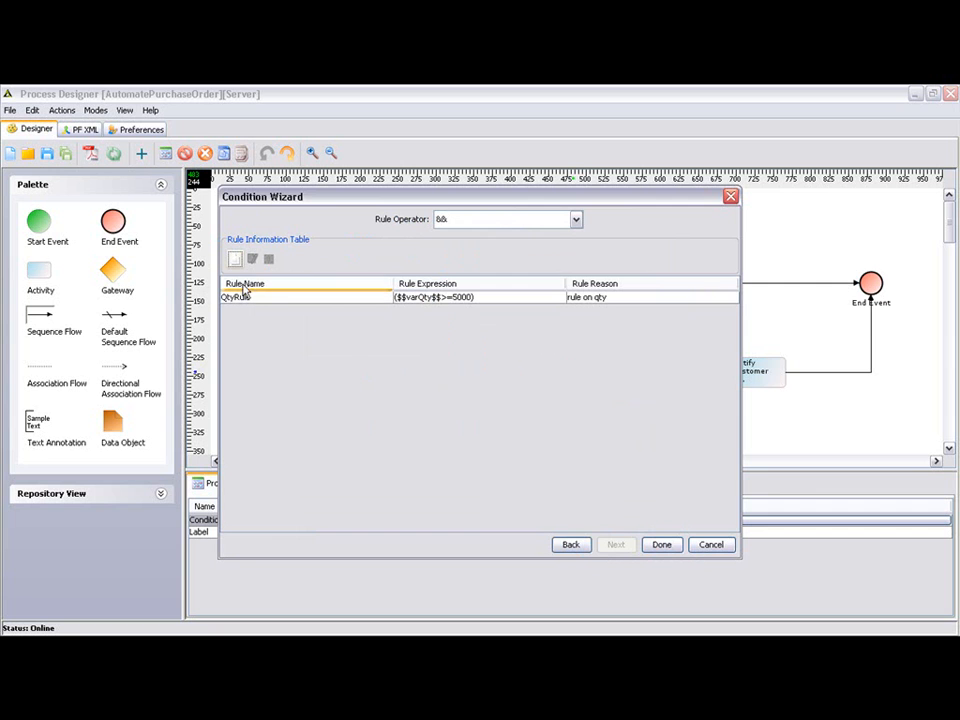
Step: Add a second rule named "PriceRule" with the reason "rule on price", based on the variable varPrice
{"action": "left_click", "coordinate": [235, 260]}
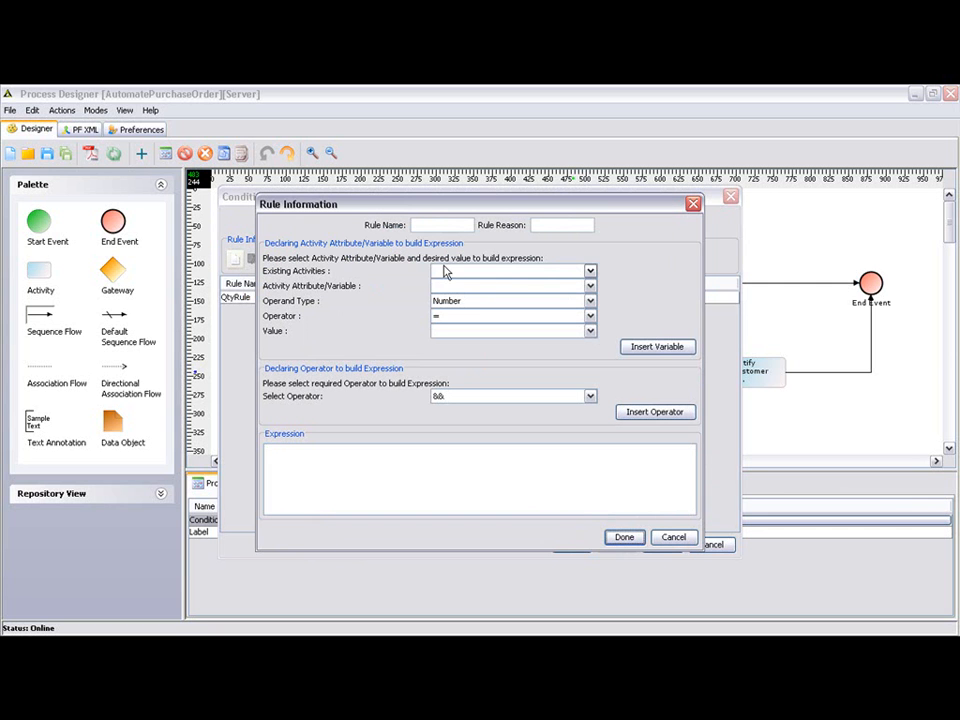
{"action": "left_click", "coordinate": [423, 228]}
{"action": "type", "text": "PriceRule"}
{"action": "key", "text": "Tab"}
{"action": "type", "text": "rule on "}
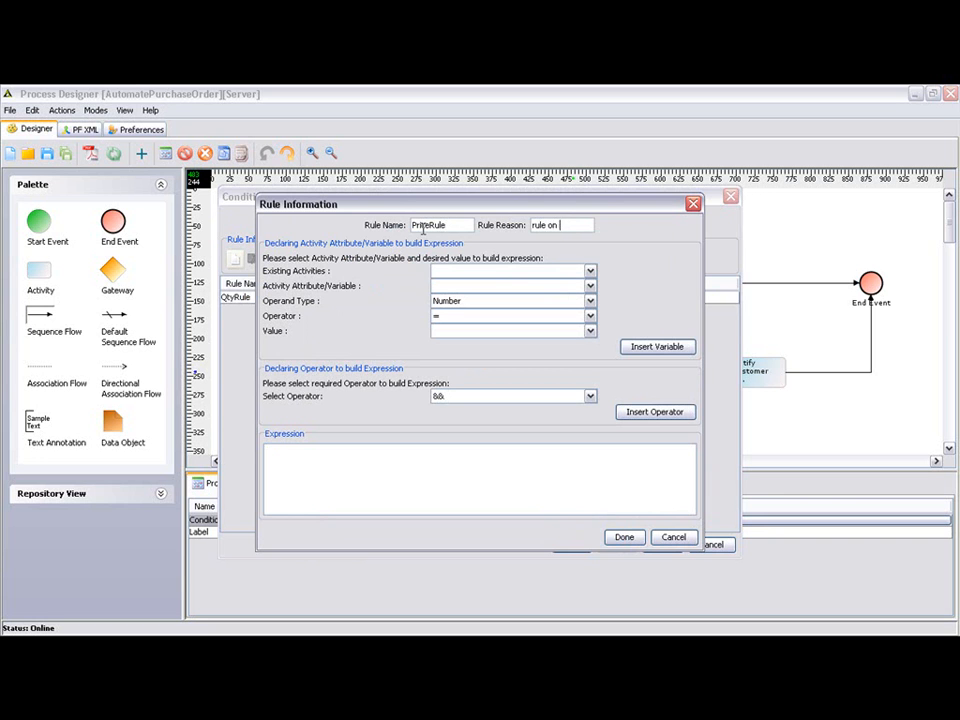
{"action": "type", "text": "price"}
{"action": "left_click", "coordinate": [477, 286]}
{"action": "type", "text": "varPrice"}
Step: Set PriceRule to >= 8000, insert the comparison into its expression, and save the rule and the flow's condition
{"action": "left_click", "coordinate": [590, 316]}
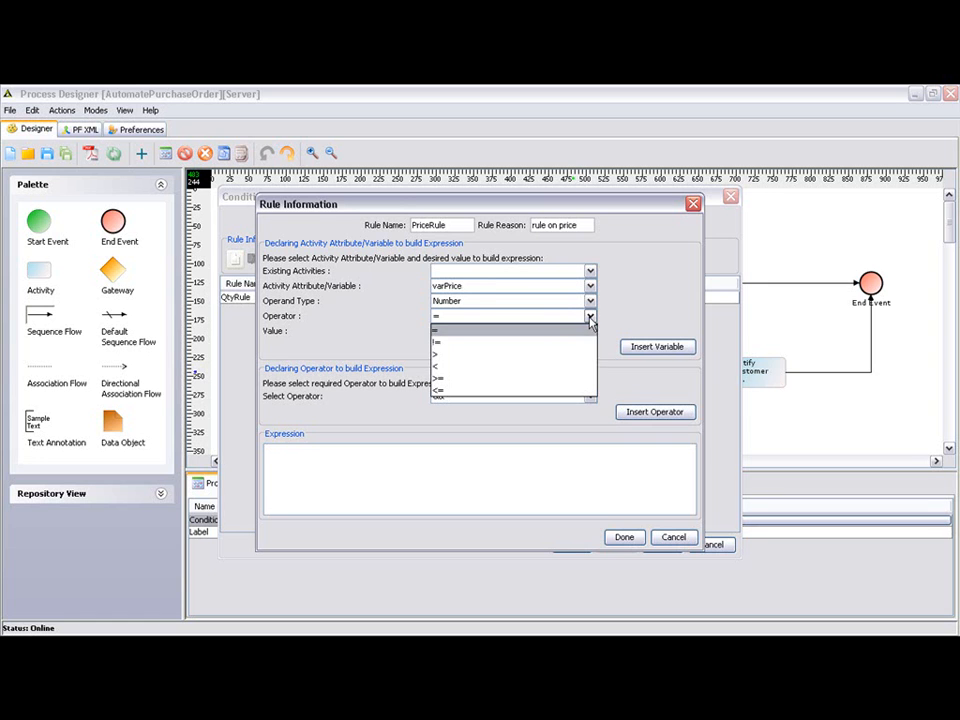
{"action": "left_click", "coordinate": [553, 381]}
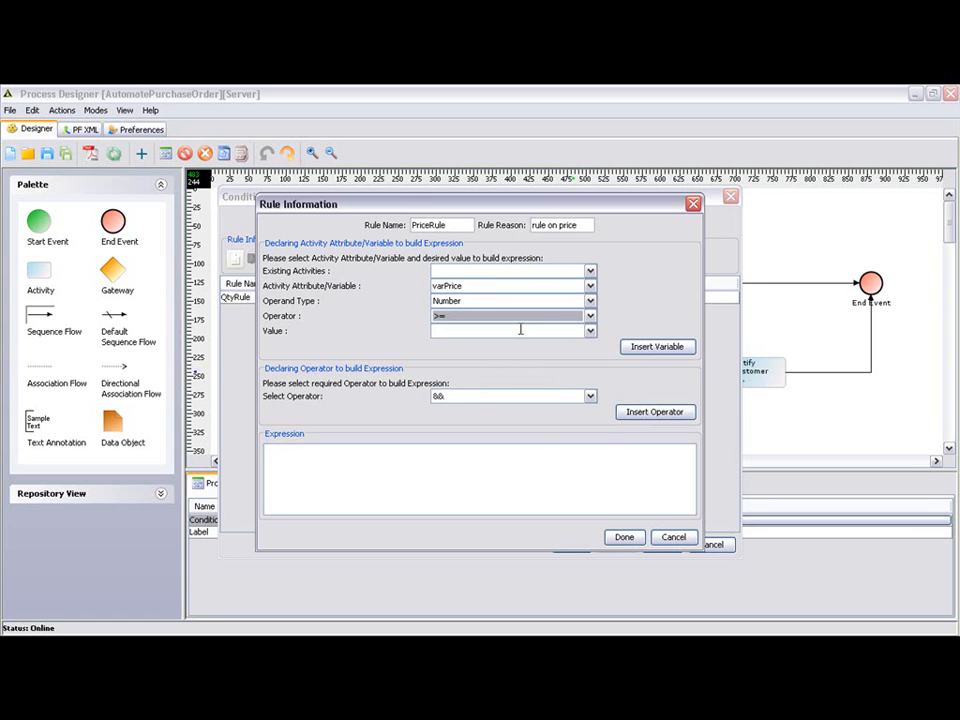
{"action": "left_click", "coordinate": [520, 330]}
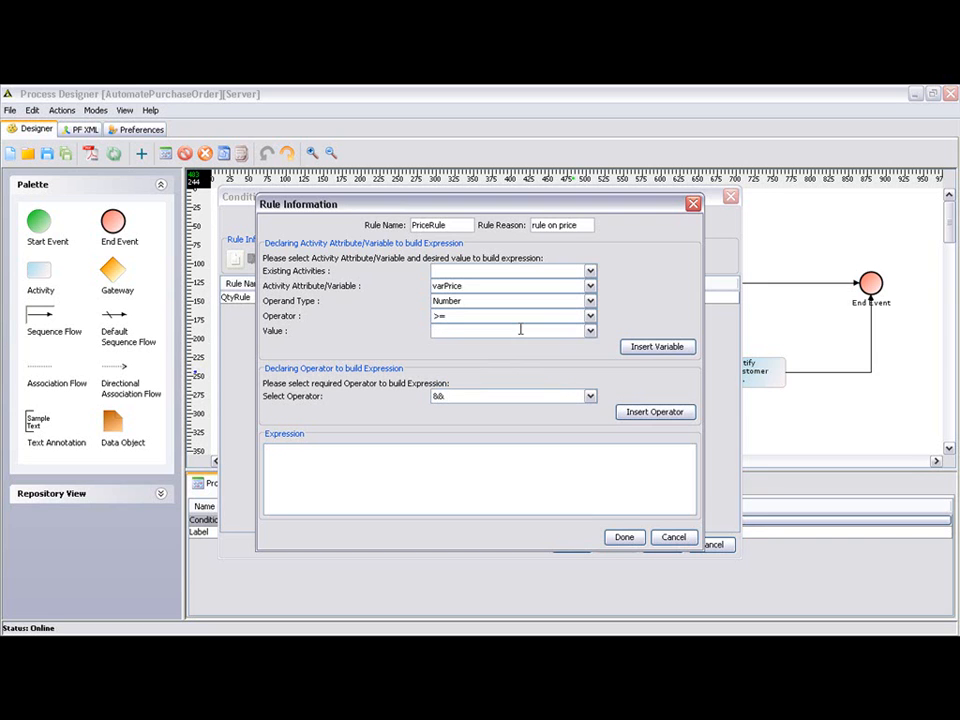
{"action": "type", "text": "8000"}
{"action": "left_click", "coordinate": [643, 347]}
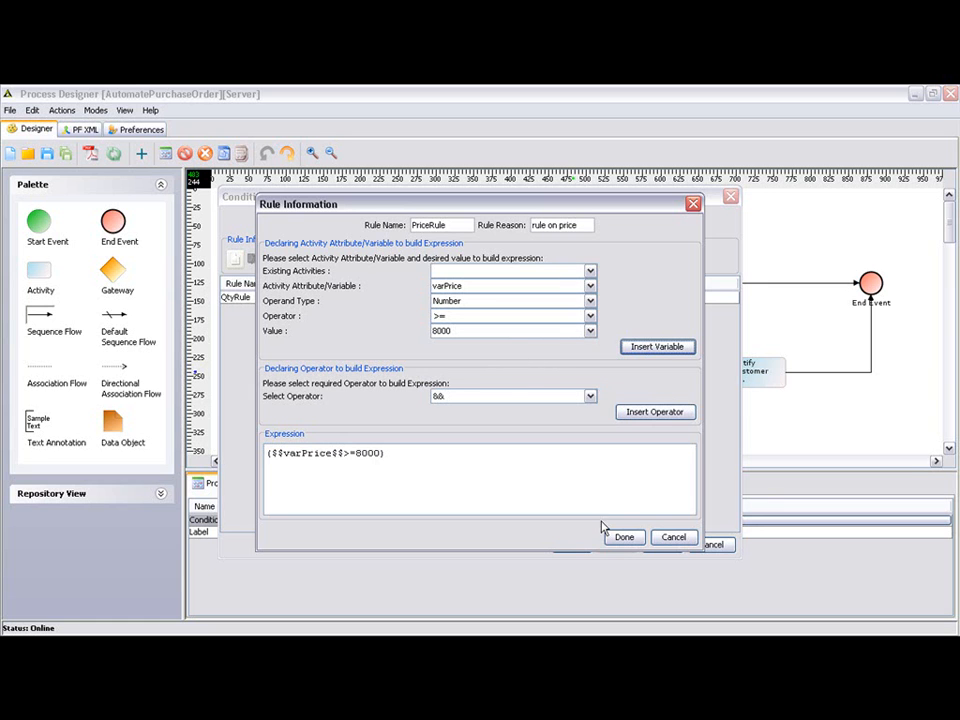
{"action": "left_click", "coordinate": [622, 539]}
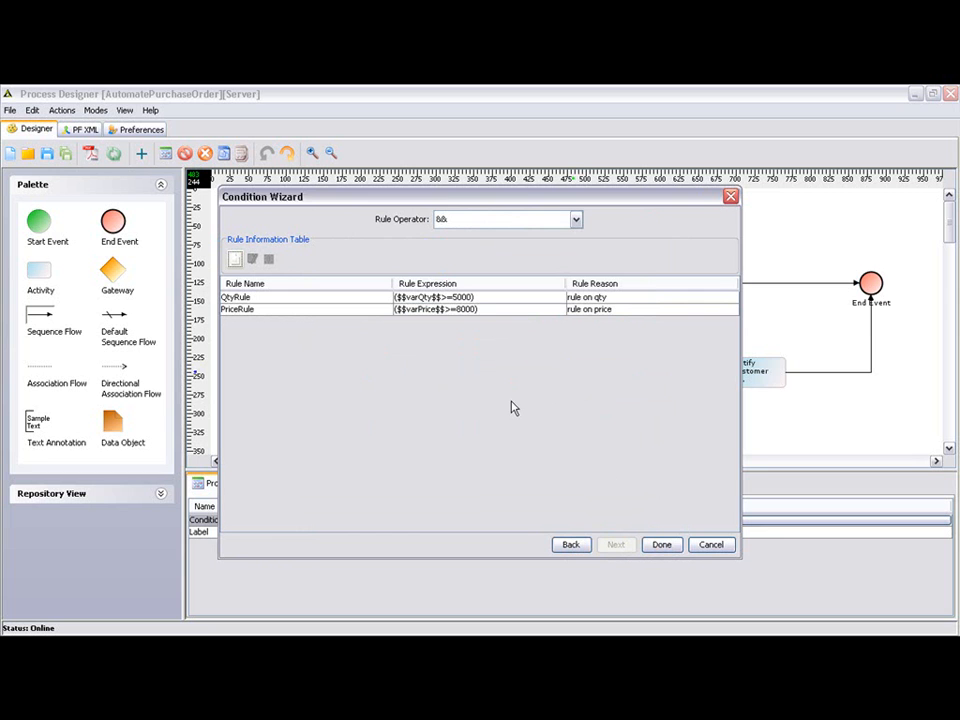
{"action": "left_click", "coordinate": [662, 545]}
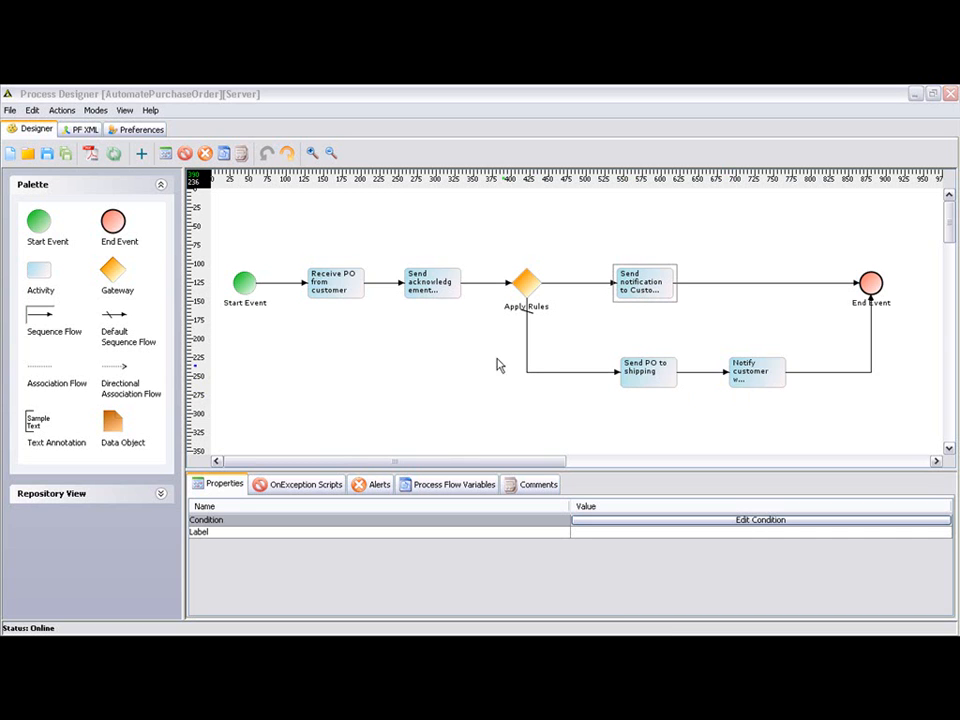
Step: View the process flow's XML definition and return to the diagram
{"action": "left_click", "coordinate": [95, 134]}
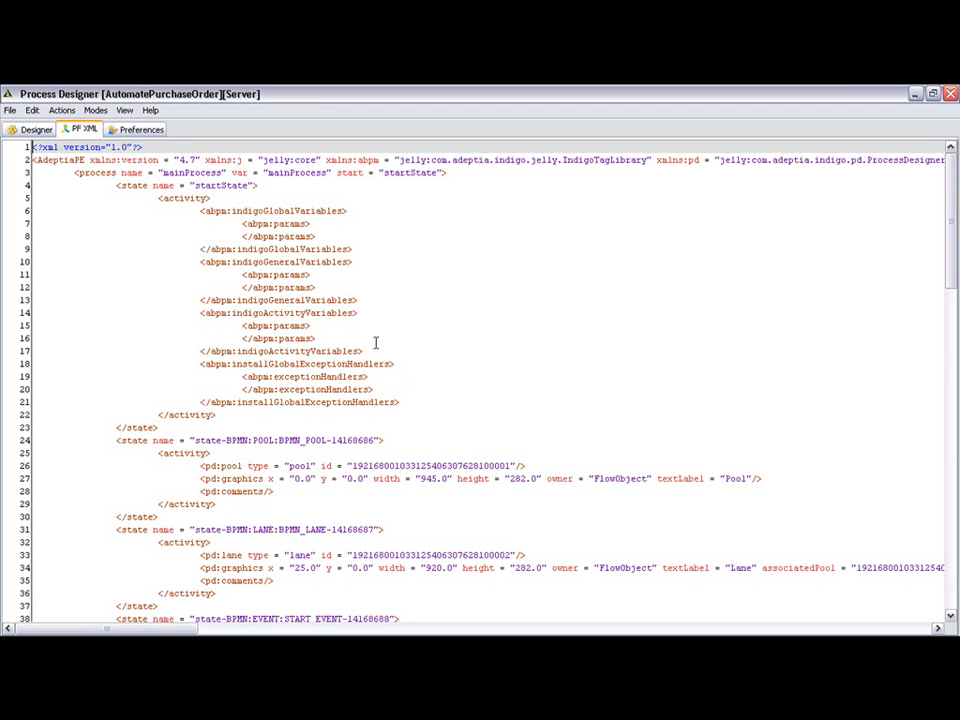
{"action": "left_click", "coordinate": [20, 134]}
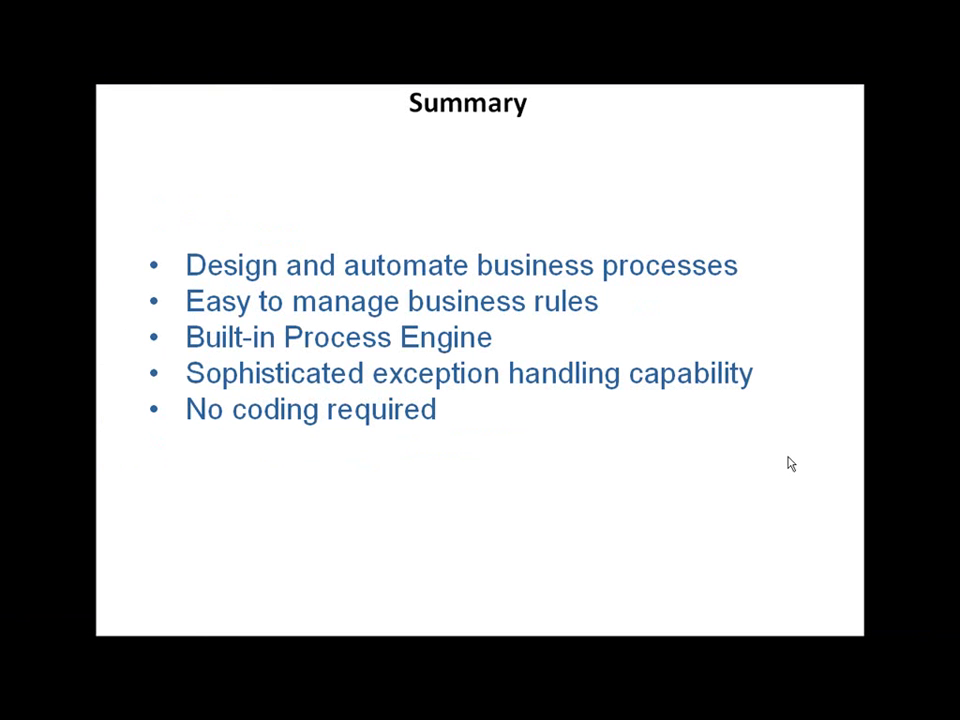